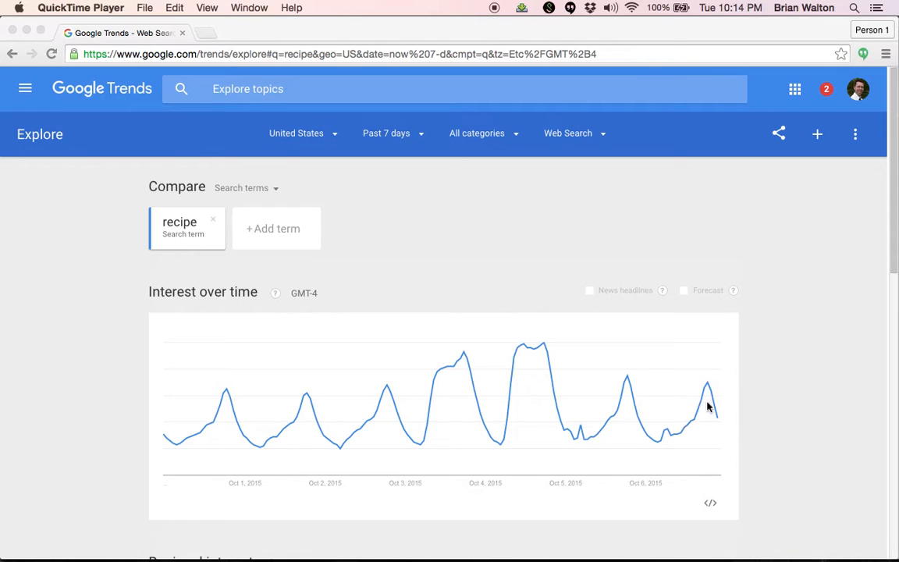
Look up the CSV download option for the recipe search trend.
{"action": "left_click", "coordinate": [857, 137]}
{"action": "left_click", "coordinate": [856, 135]}
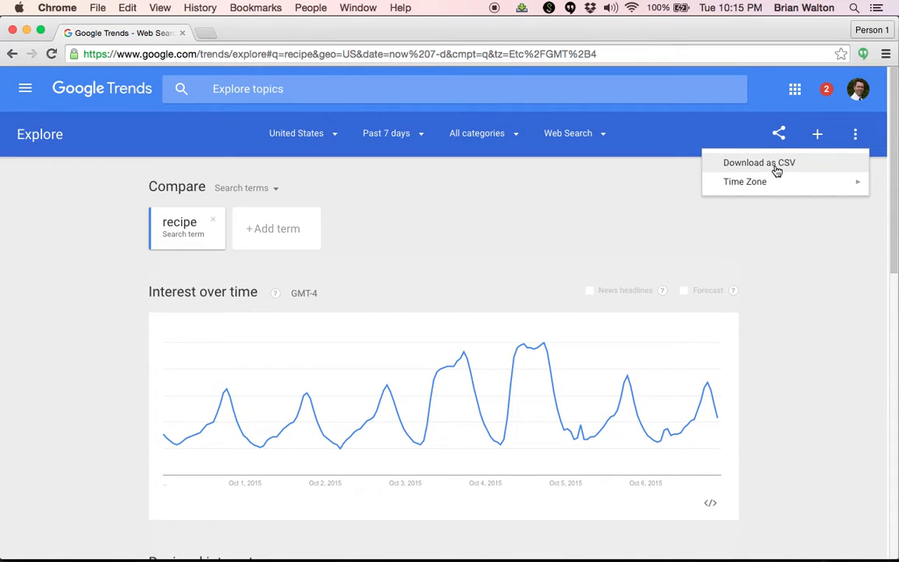
{"action": "left_click", "coordinate": [764, 230]}
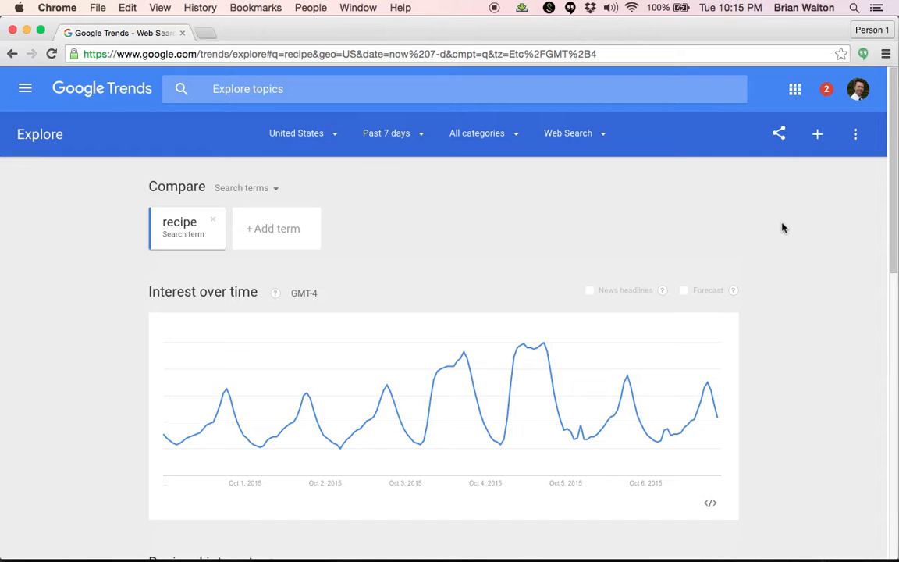
Switch to report.csv in OpenOffice Calc, insert a column before the recipe column and title it "hours".
{"action": "key", "text": "super+Tab"}
{"action": "key", "text": "super+Tab"}
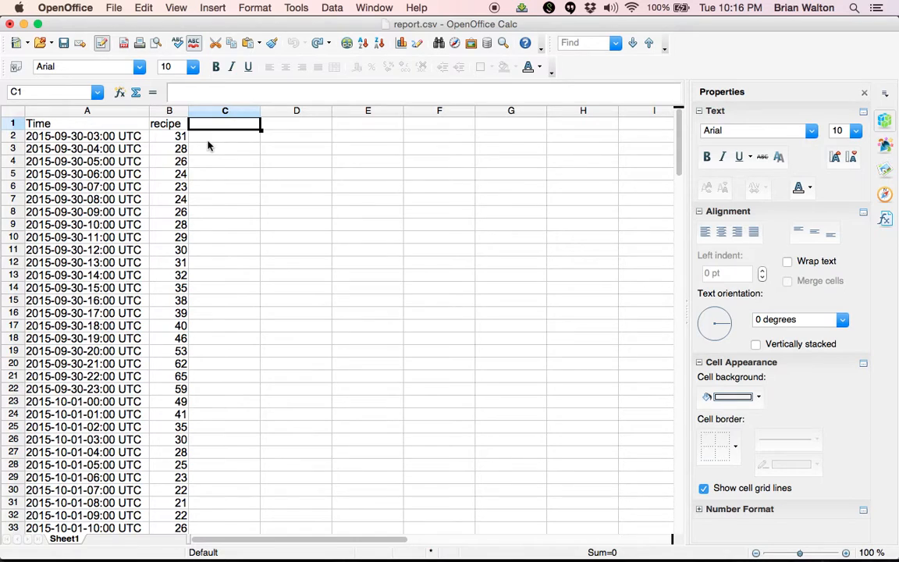
{"action": "left_click", "coordinate": [172, 113]}
{"action": "left_click", "coordinate": [212, 7]}
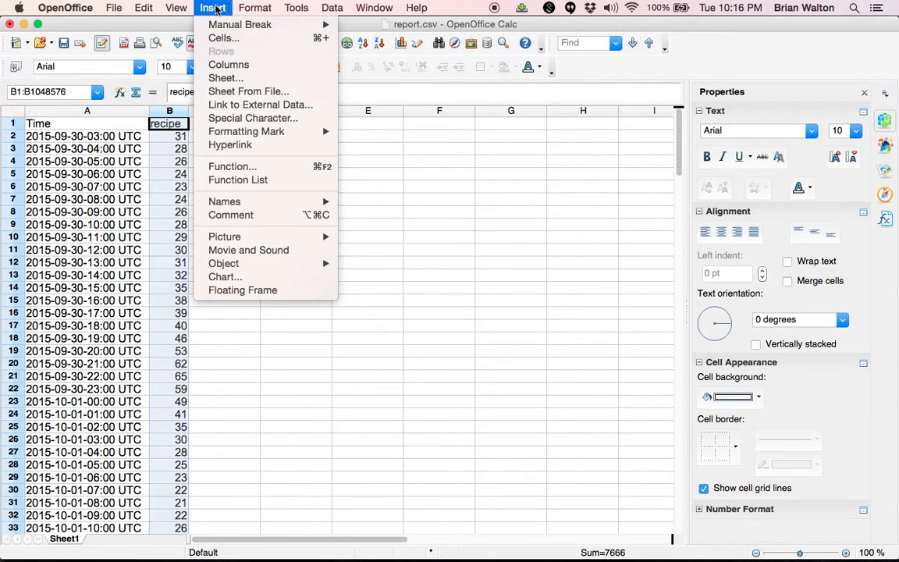
{"action": "left_click", "coordinate": [229, 65]}
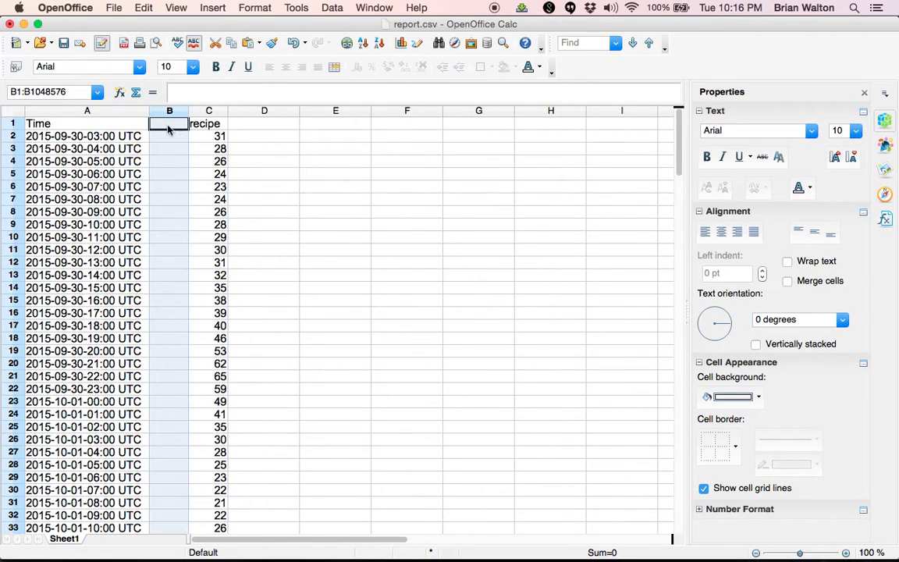
{"action": "type", "text": "hours"}
{"action": "key", "text": "Return"}
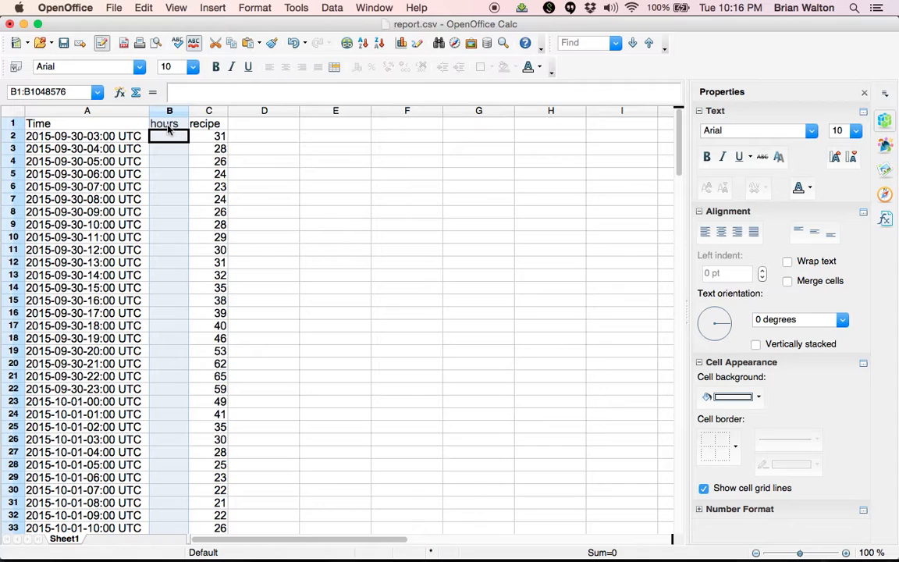
Enter -1, 0 and 1 in B2:B4 of the hours column and extend the series down to B168.
{"action": "key", "text": "Down"}
{"action": "type", "text": "0"}
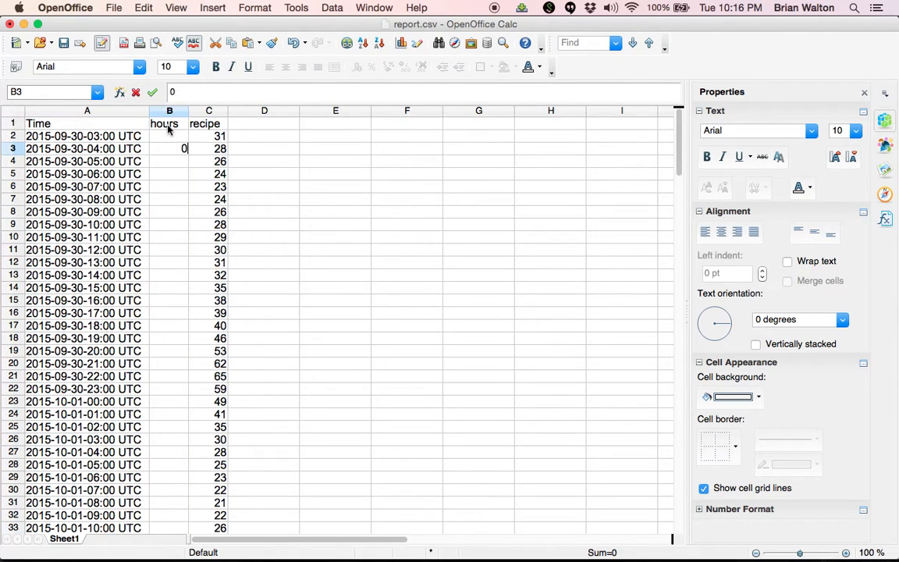
{"action": "key", "text": "Return"}
{"action": "key", "text": "Up"}
{"action": "key", "text": "Up"}
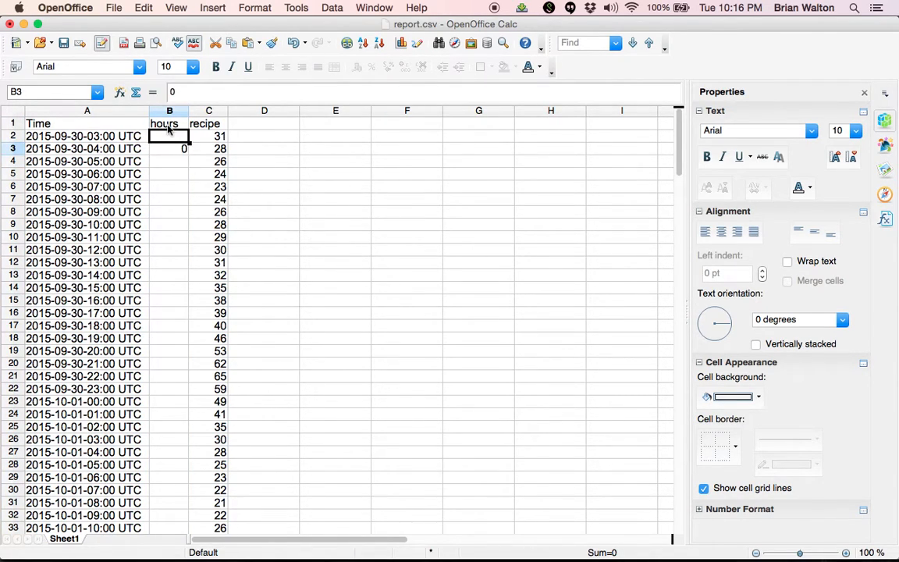
{"action": "type", "text": "-1"}
{"action": "key", "text": "Return"}
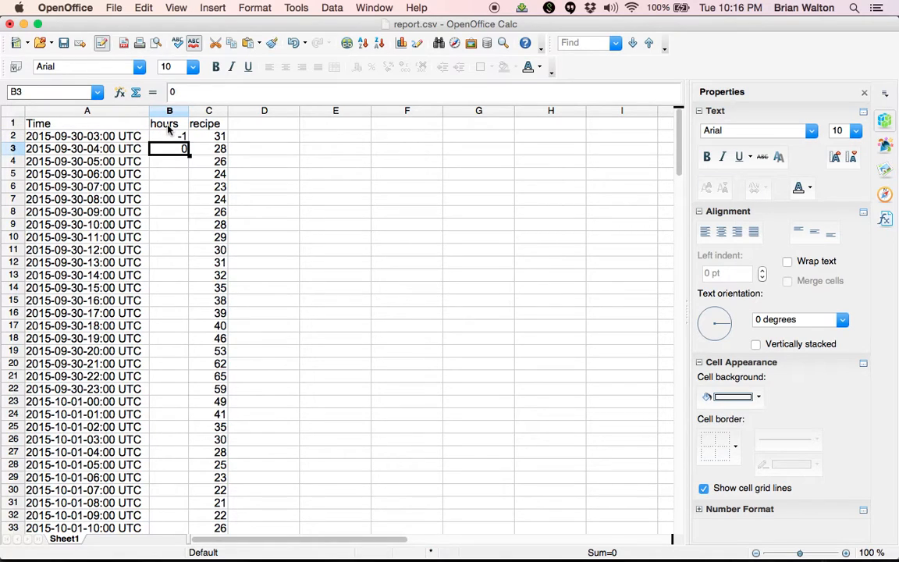
{"action": "key", "text": "Down"}
{"action": "type", "text": "1"}
{"action": "key", "text": "Return"}
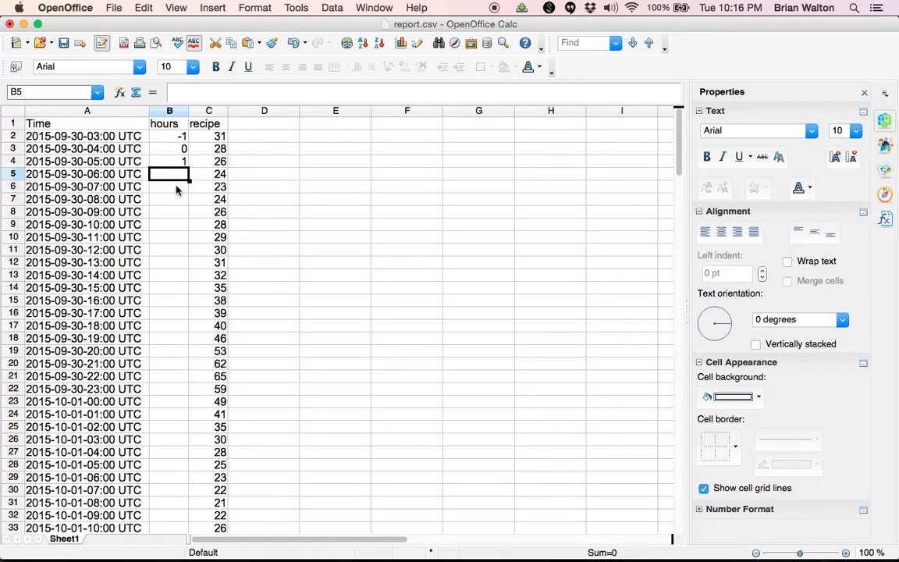
{"action": "left_click_drag", "start_coordinate": [179, 137], "coordinate": [178, 163]}
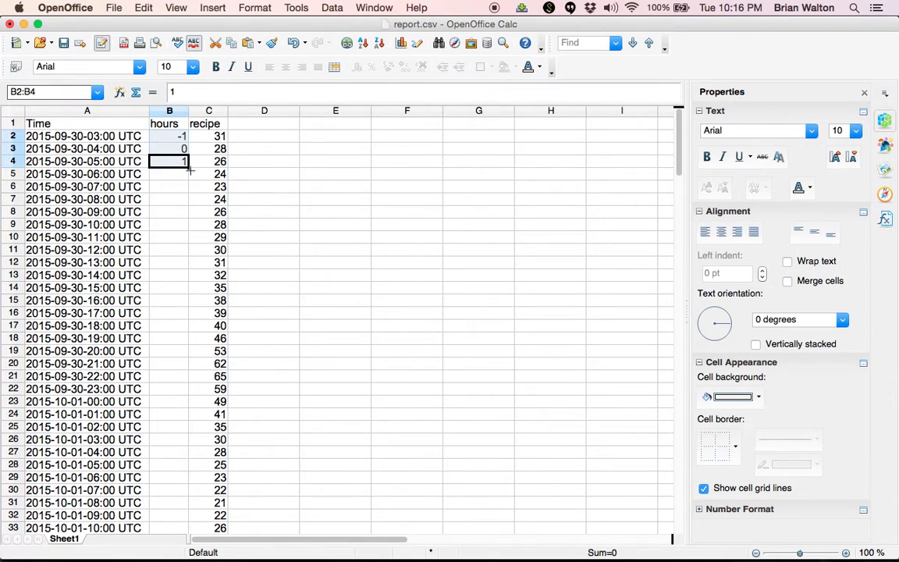
{"action": "left_click_drag", "start_coordinate": [189, 168], "coordinate": [196, 356]}
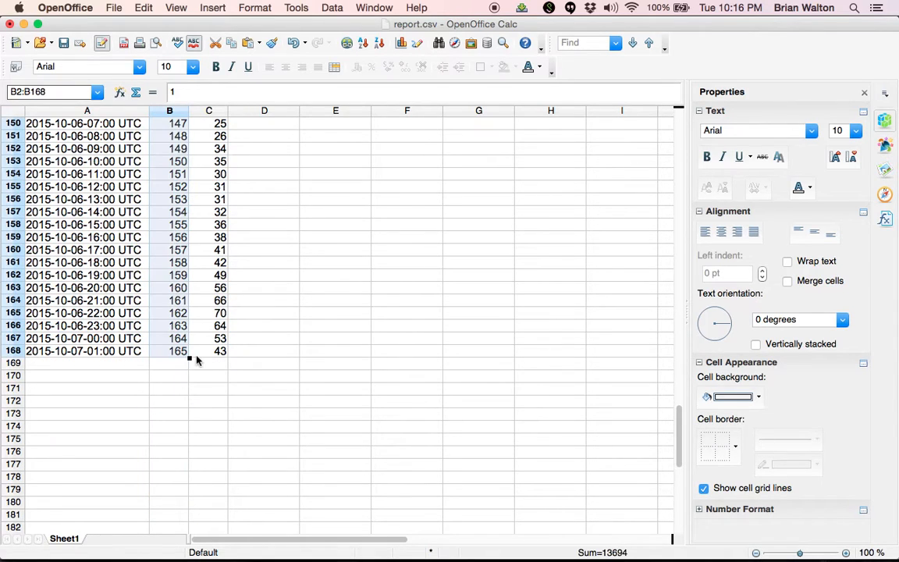
Insert an XY (Scatter) chart of the hours and recipe columns using the Lines Only variant.
{"action": "scroll", "coordinate": [283, 305], "scroll_direction": "up", "scroll_amount": 20}
{"action": "left_click_drag", "start_coordinate": [160, 111], "coordinate": [207, 116]}
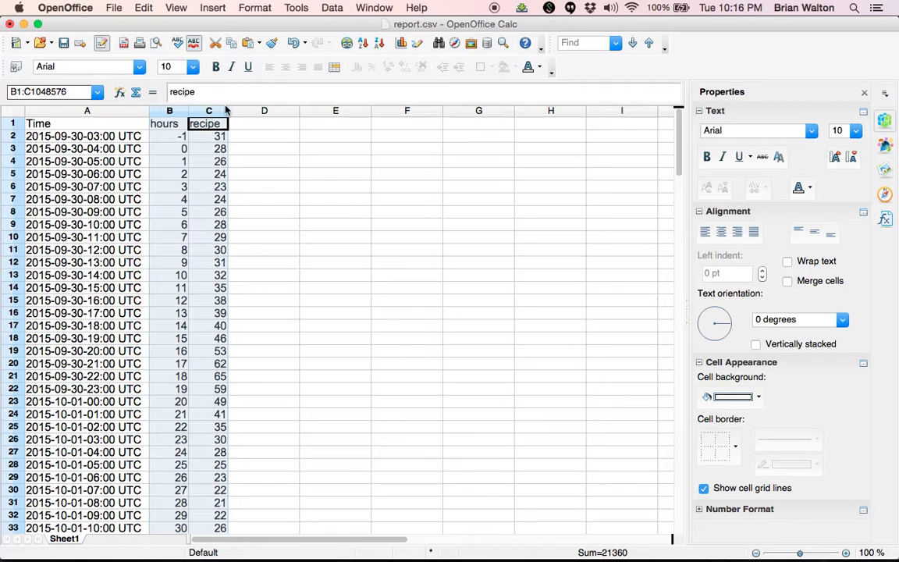
{"action": "left_click", "coordinate": [213, 9]}
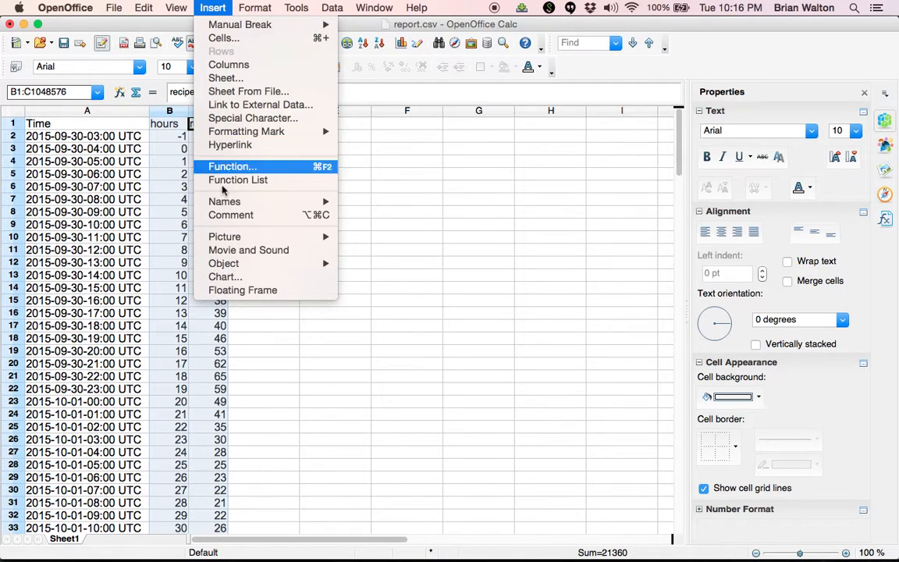
{"action": "left_click", "coordinate": [234, 281]}
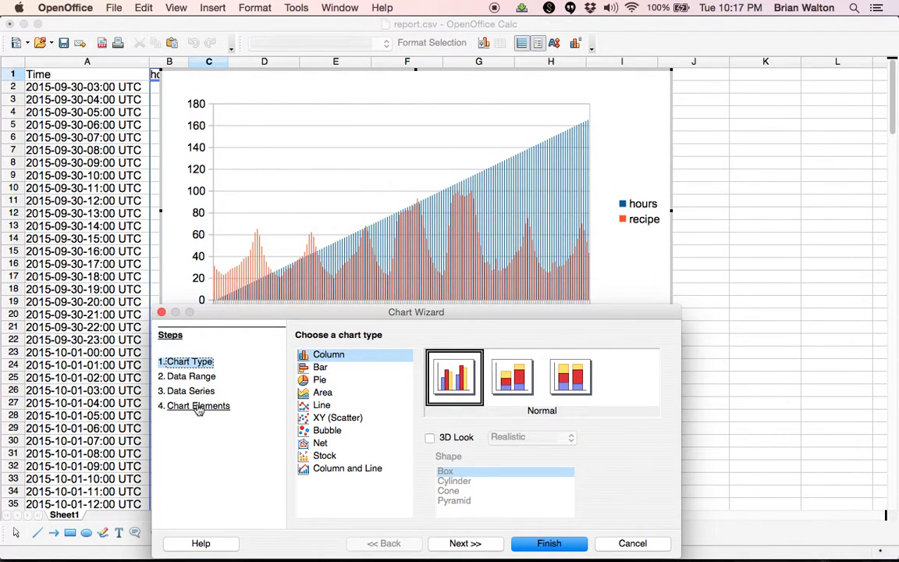
{"action": "left_click", "coordinate": [316, 419]}
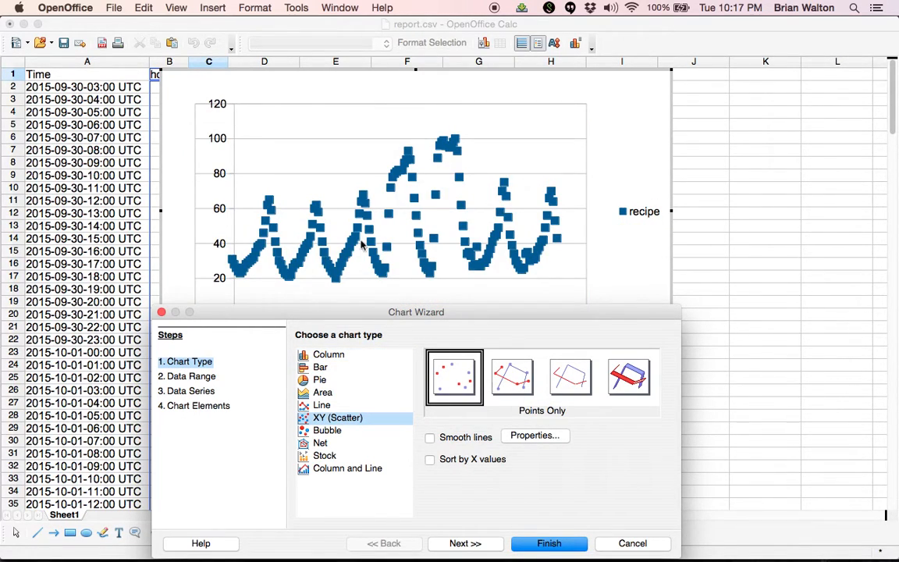
{"action": "left_click", "coordinate": [576, 376]}
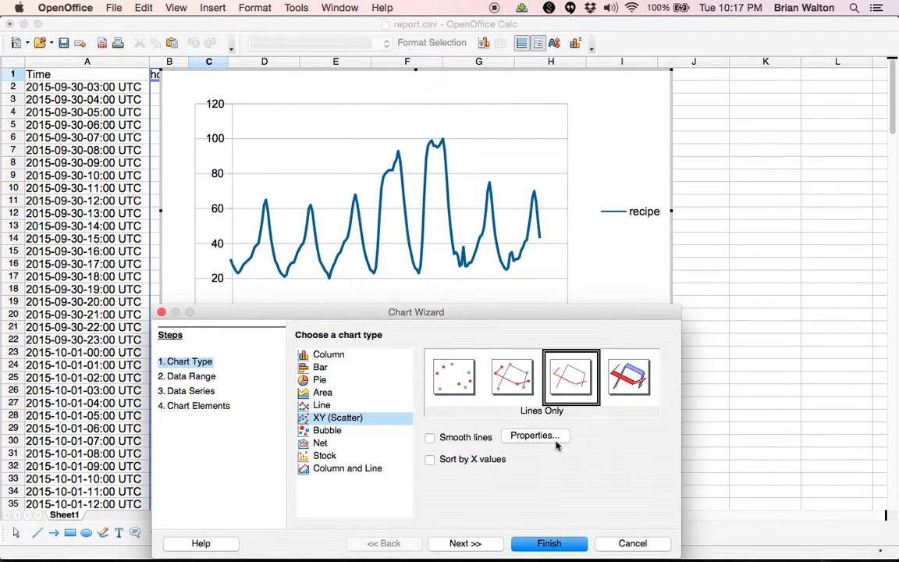
{"action": "left_click", "coordinate": [546, 540]}
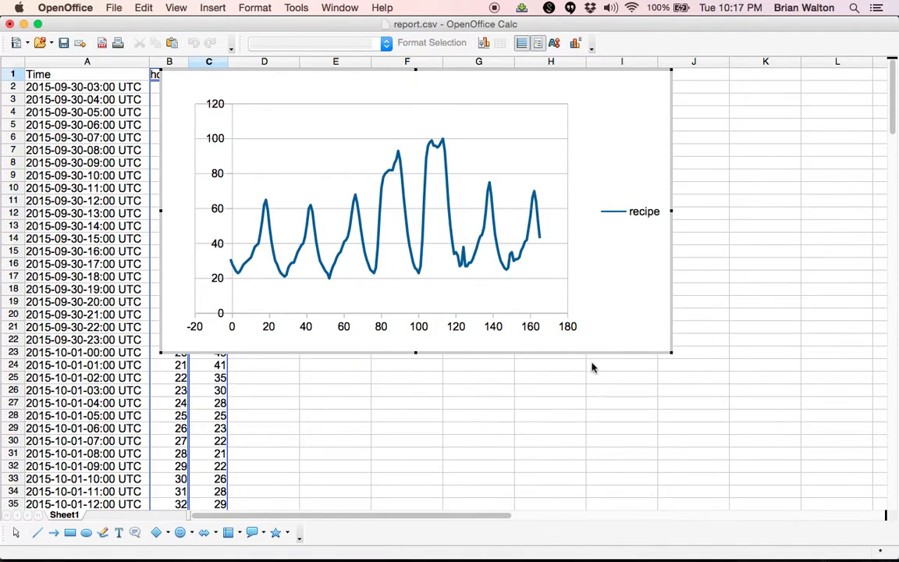
Make the chart narrower and move it clear of the data so that it covers columns F to K.
{"action": "left_click_drag", "start_coordinate": [670, 291], "coordinate": [783, 300]}
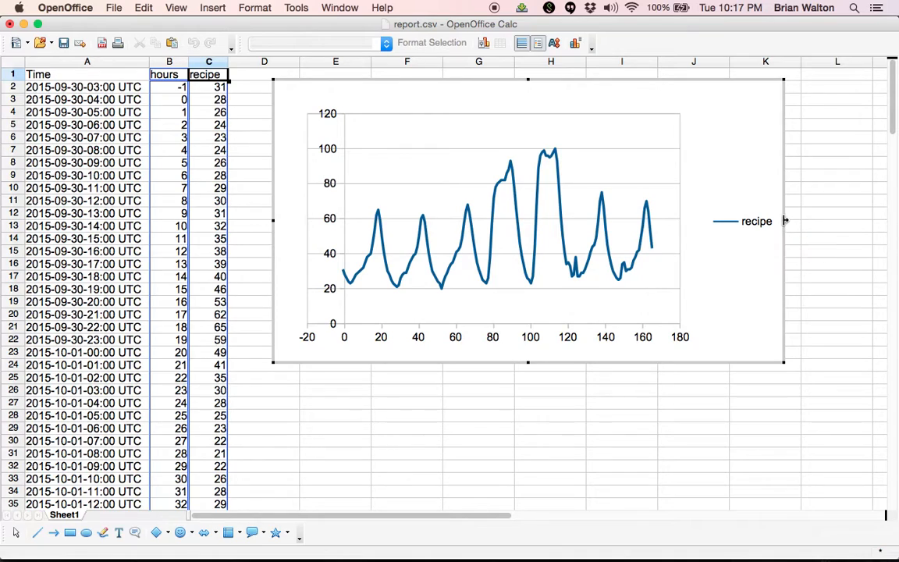
{"action": "left_click_drag", "start_coordinate": [782, 221], "coordinate": [698, 224]}
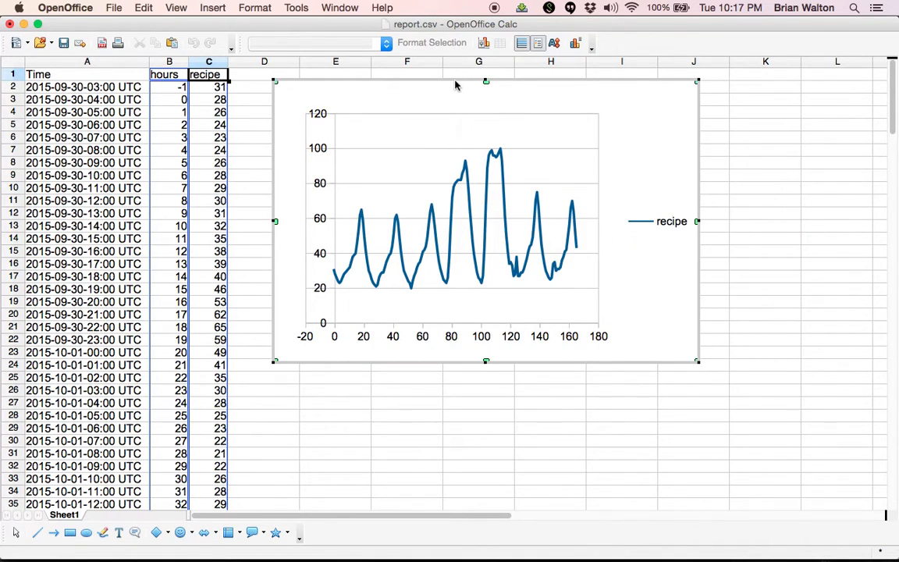
{"action": "left_click", "coordinate": [524, 92]}
{"action": "left_click_drag", "start_coordinate": [518, 79], "coordinate": [621, 90]}
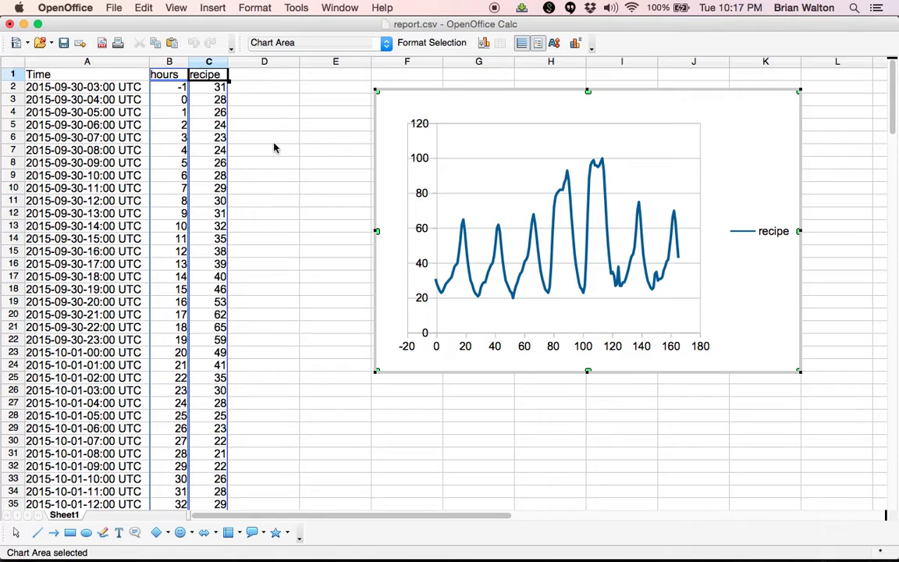
Leave the chart and label the rows of the first two daily maxima "peak" in cells D21 and D45.
{"action": "scroll", "coordinate": [259, 193], "scroll_direction": "down", "scroll_amount": 2}
{"action": "scroll", "coordinate": [259, 193], "scroll_direction": "up", "scroll_amount": 2}
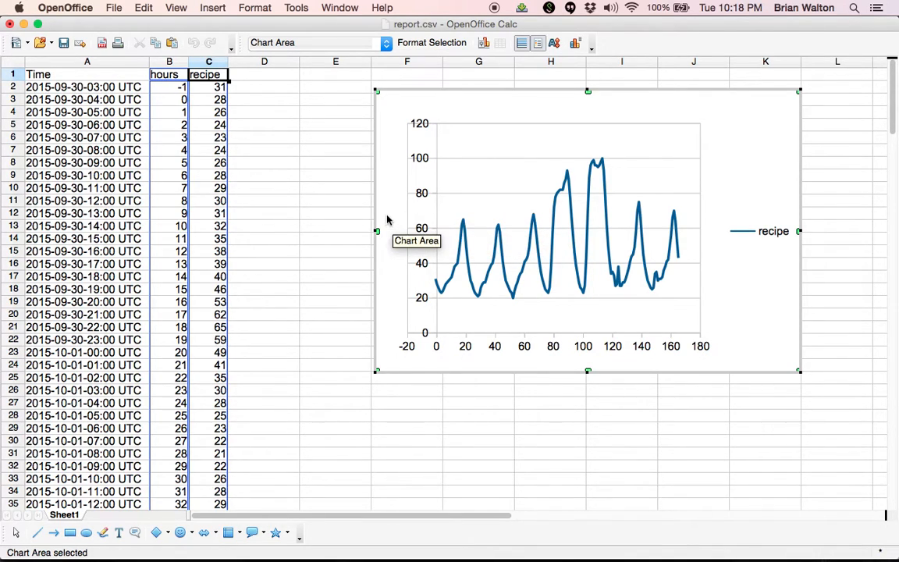
{"action": "left_click", "coordinate": [261, 327]}
{"action": "left_click", "coordinate": [261, 329]}
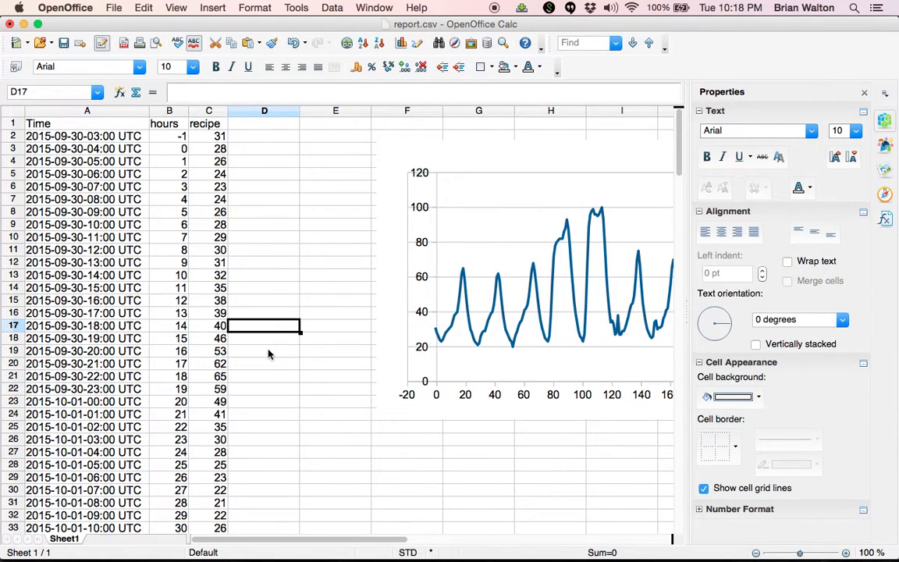
{"action": "left_click", "coordinate": [265, 378]}
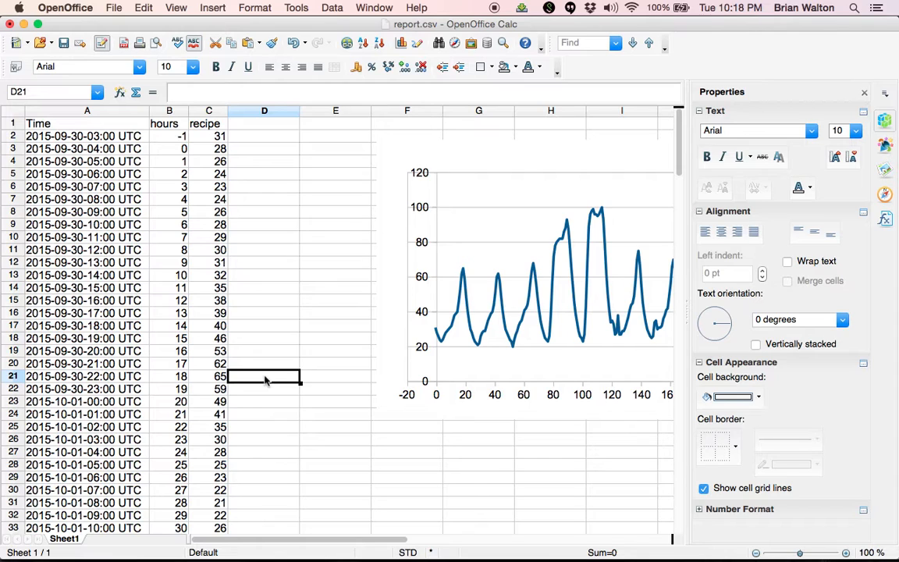
{"action": "type", "text": "peak"}
{"action": "key", "text": "Return"}
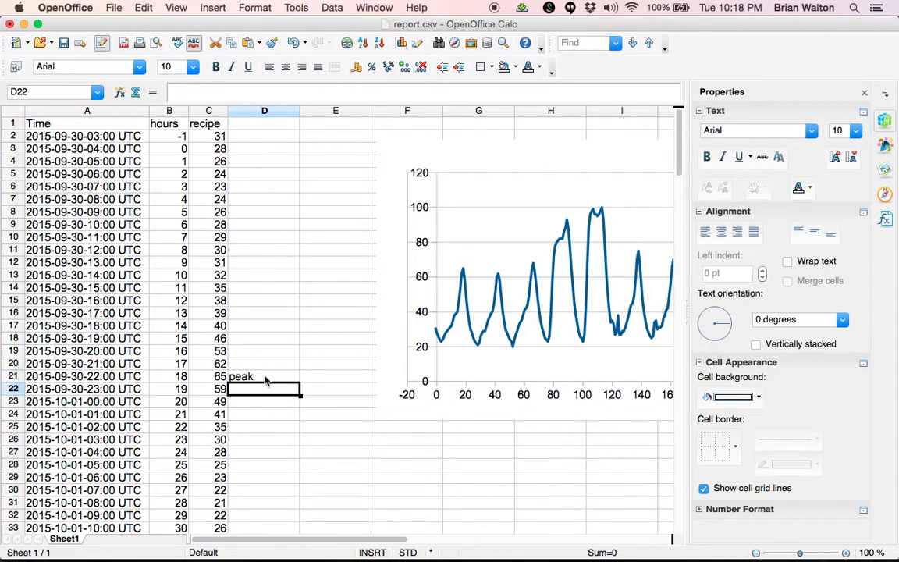
{"action": "scroll", "coordinate": [264, 380], "scroll_direction": "down", "scroll_amount": 6}
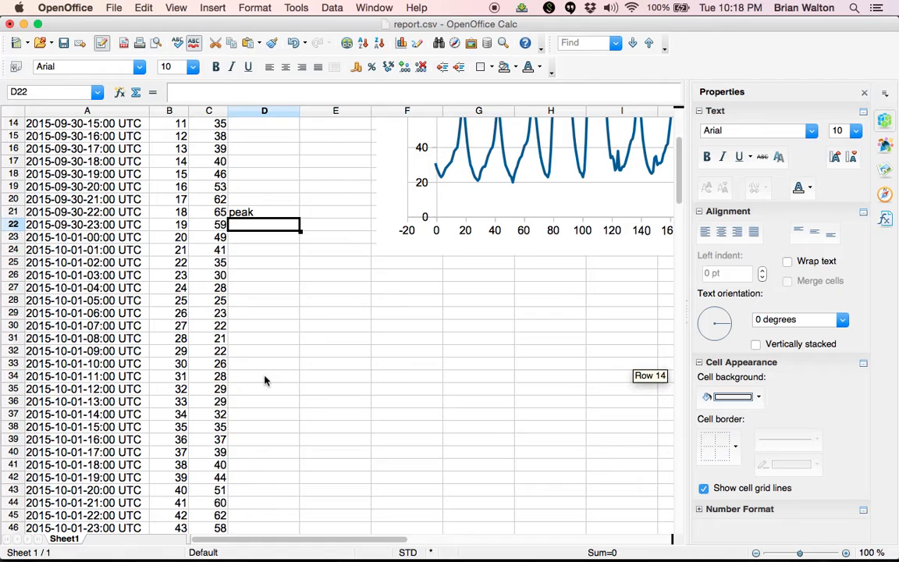
{"action": "left_click", "coordinate": [260, 453]}
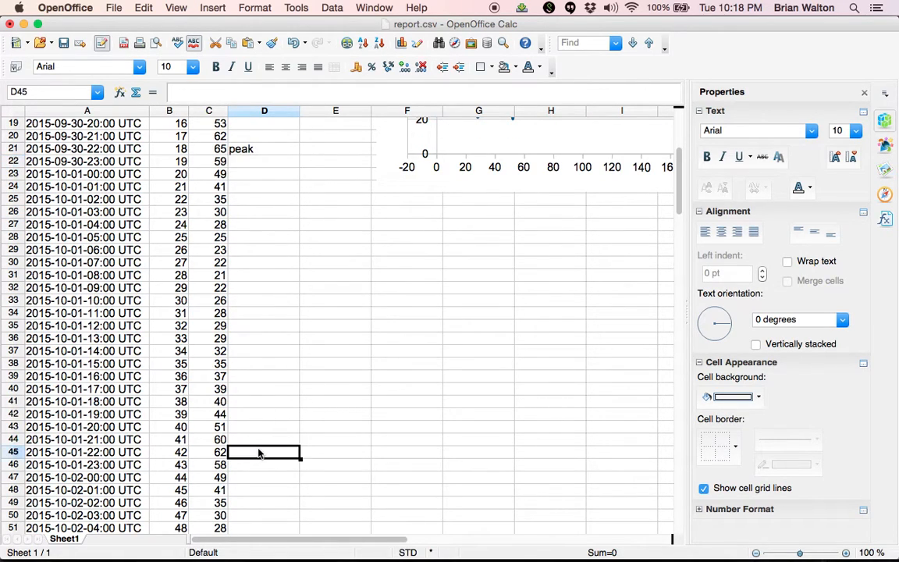
{"action": "type", "text": "peak"}
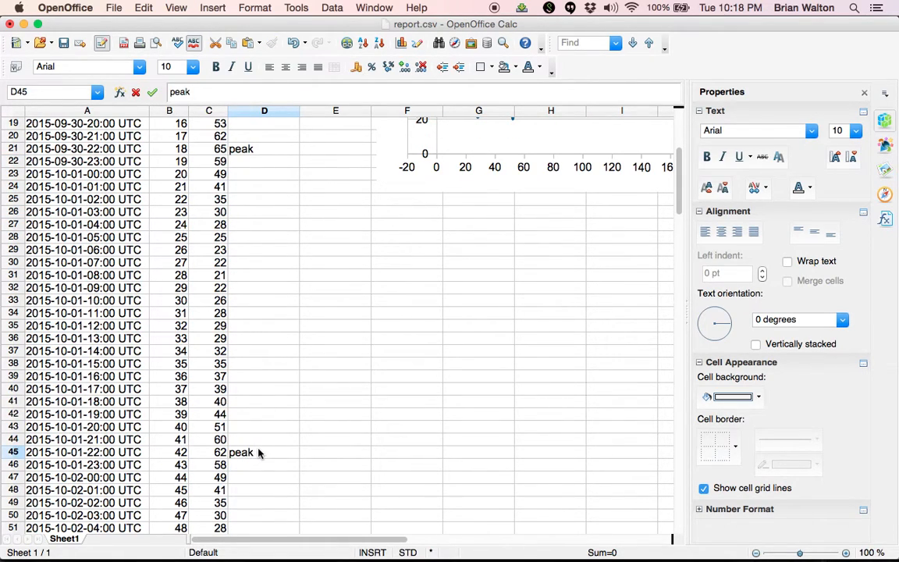
Calculate the hours between the two peaks in cell E45 with the formula =B45-B21.
{"action": "left_click", "coordinate": [333, 459]}
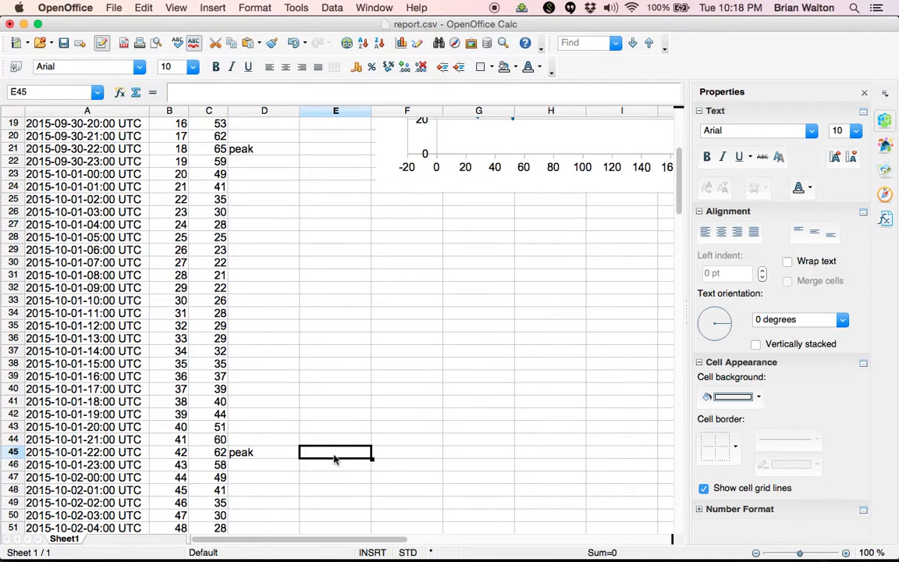
{"action": "type", "text": "="}
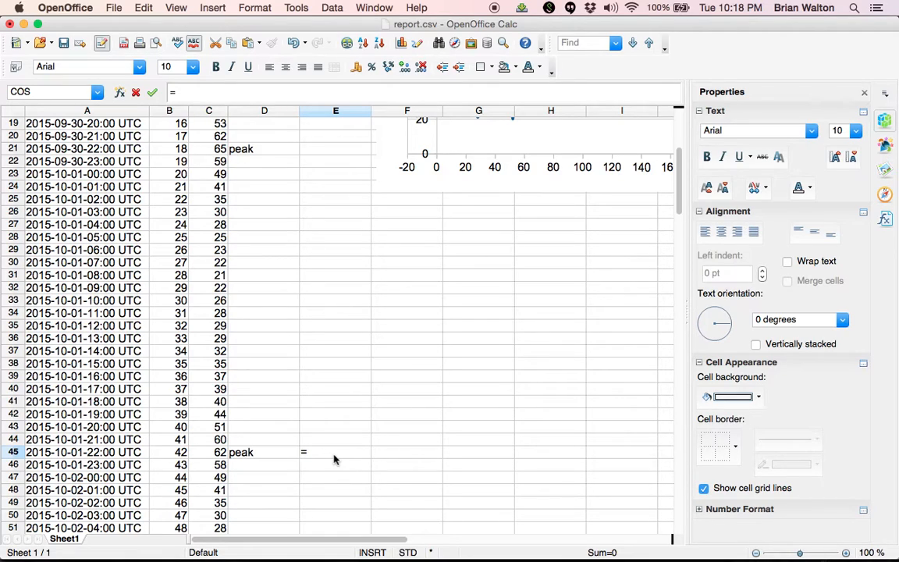
{"action": "left_click", "coordinate": [162, 452]}
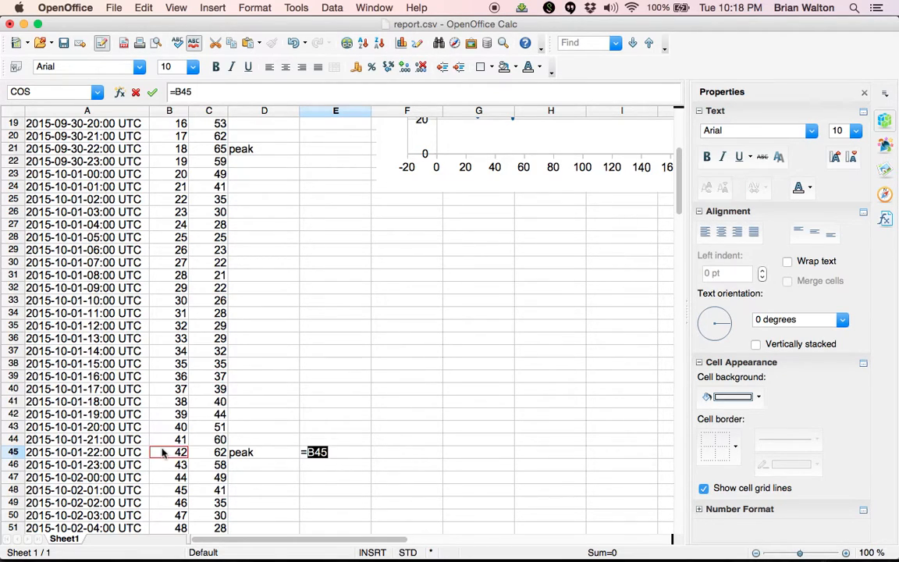
{"action": "type", "text": "-"}
{"action": "left_click", "coordinate": [159, 152]}
{"action": "key", "text": "Return"}
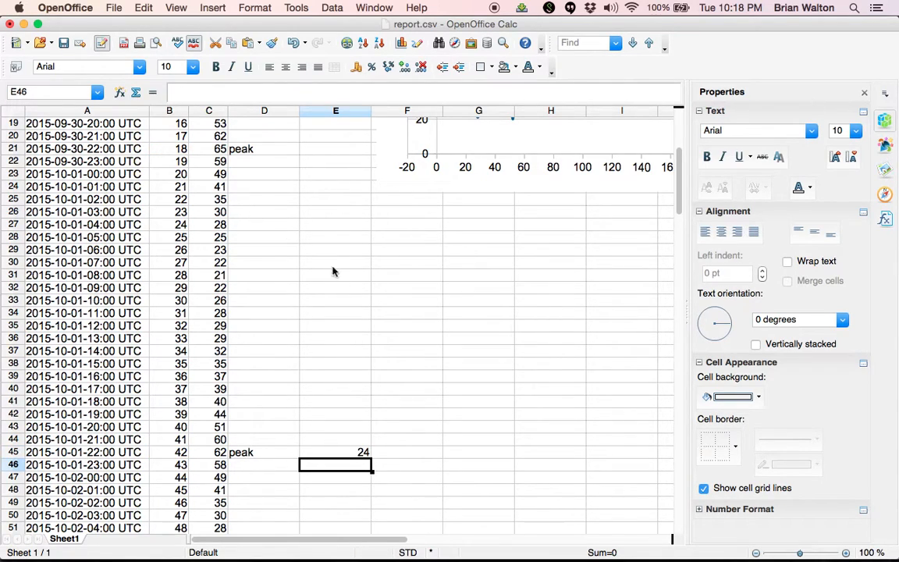
Delete the peak labels and the difference formula from the range D21:E45.
{"action": "left_click", "coordinate": [361, 453]}
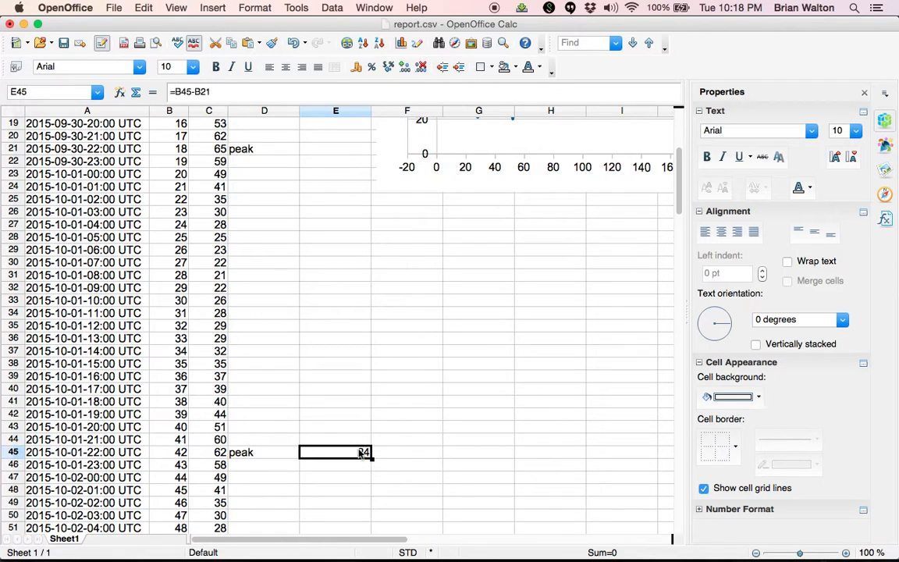
{"action": "left_click", "coordinate": [258, 454], "text": "shift"}
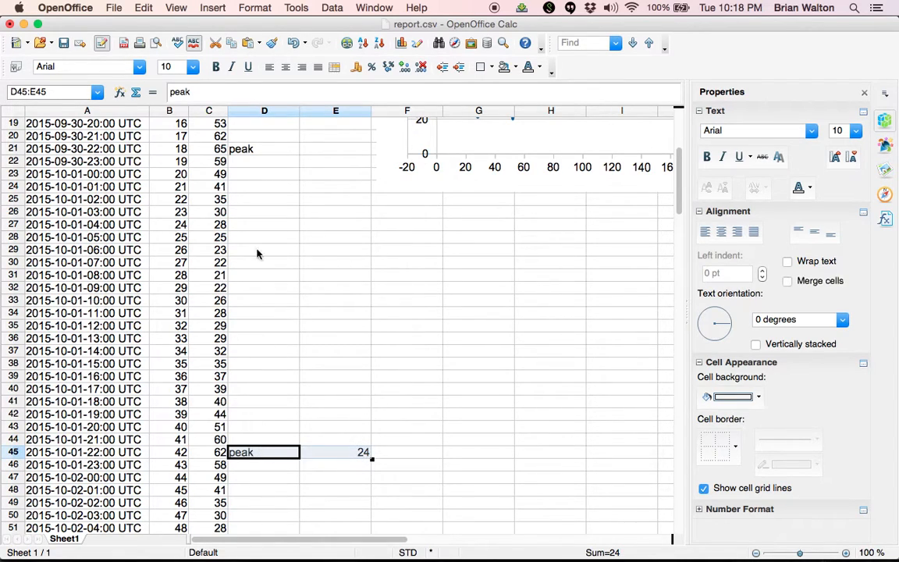
{"action": "left_click", "coordinate": [263, 155], "text": "shift"}
{"action": "key", "text": "Delete"}
{"action": "scroll", "coordinate": [263, 155], "scroll_direction": "up", "scroll_amount": 6}
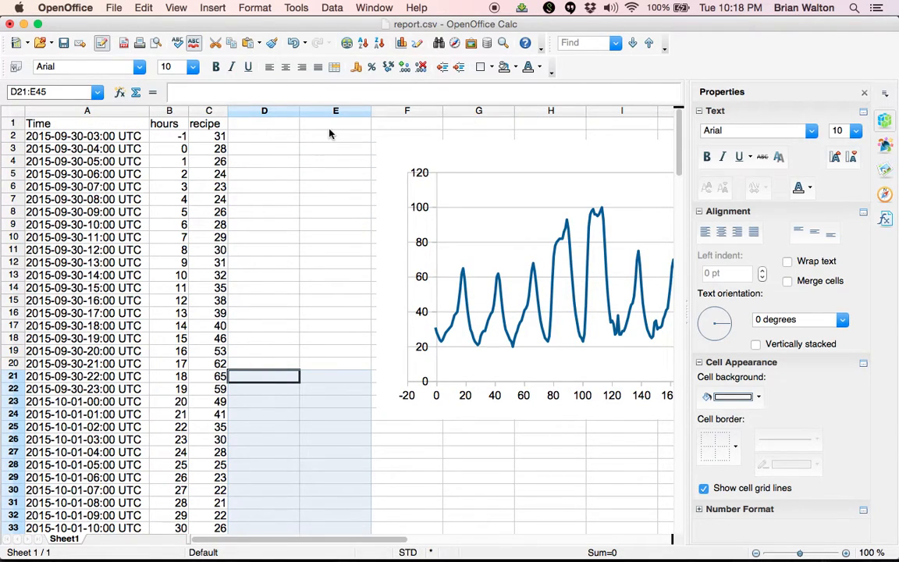
Label cell E1 "period" and enter 24 as its value in F1.
{"action": "left_click", "coordinate": [337, 128]}
{"action": "type", "text": "period"}
{"action": "key", "text": "Tab"}
{"action": "type", "text": "24"}
{"action": "key", "text": "Return"}
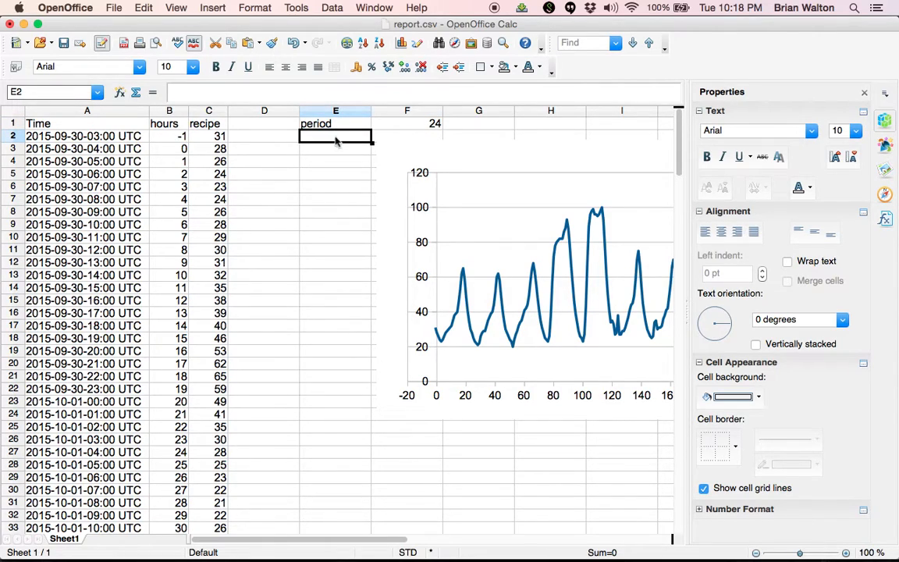
Add the row labels "min" in cell E2 and "max" in cell E3.
{"action": "type", "text": "min"}
{"action": "key", "text": "Return"}
{"action": "type", "text": "max"}
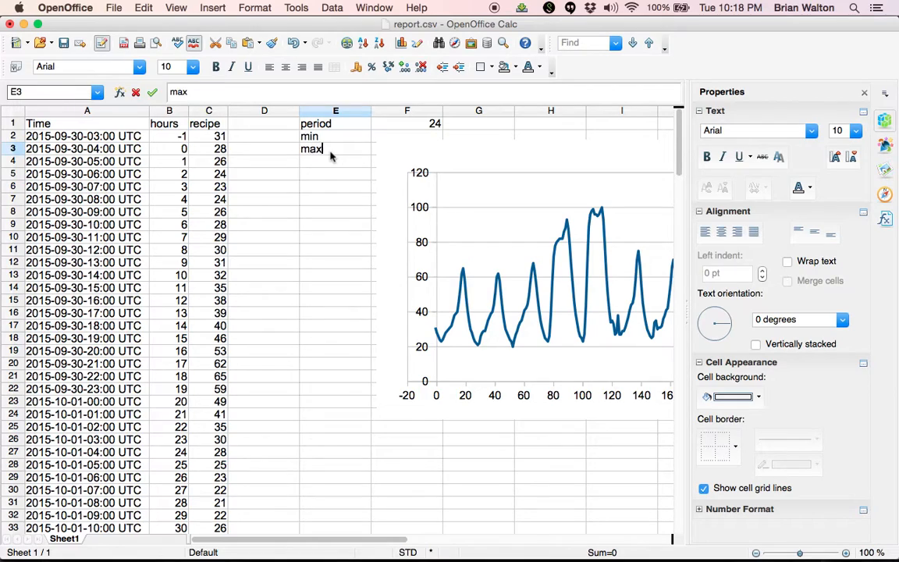
{"action": "key", "text": "Return"}
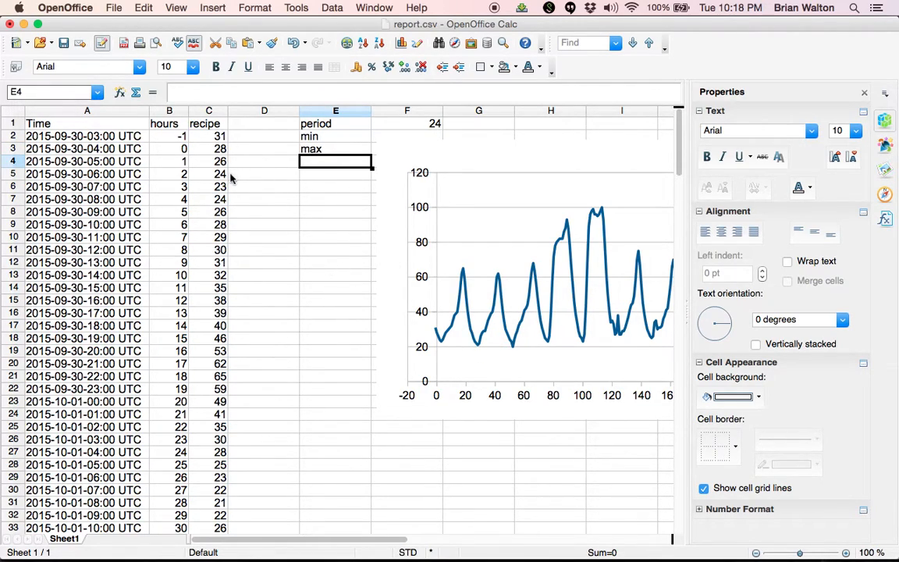
Move the chart clear of the parameter cells in column F so that it starts at column G, around row 7.
{"action": "scroll", "coordinate": [254, 305], "scroll_direction": "down", "scroll_amount": 5}
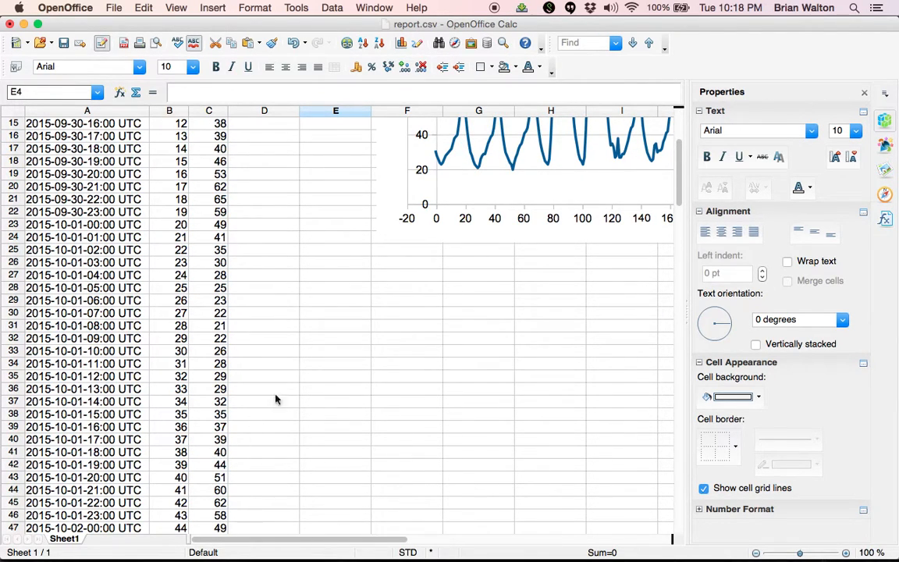
{"action": "scroll", "coordinate": [310, 370], "scroll_direction": "up", "scroll_amount": 5}
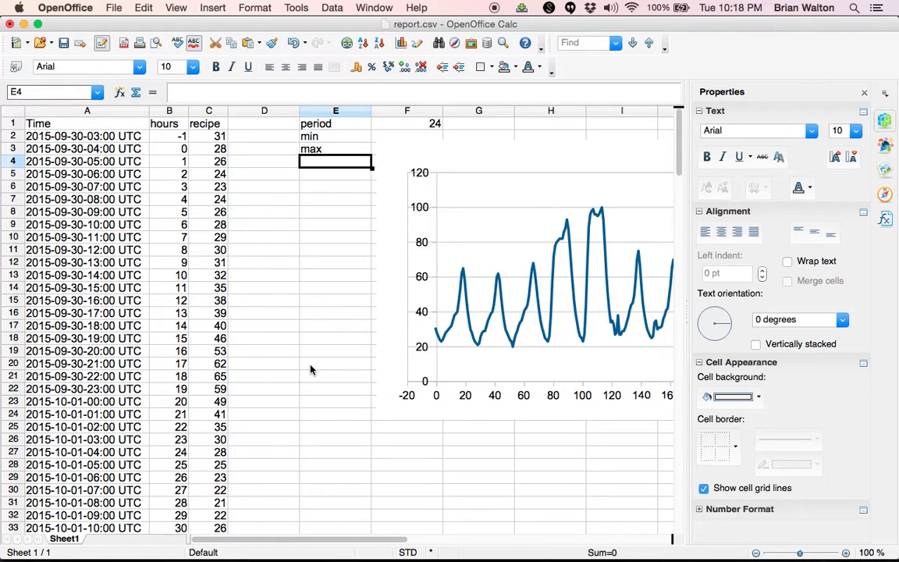
{"action": "left_click", "coordinate": [359, 139]}
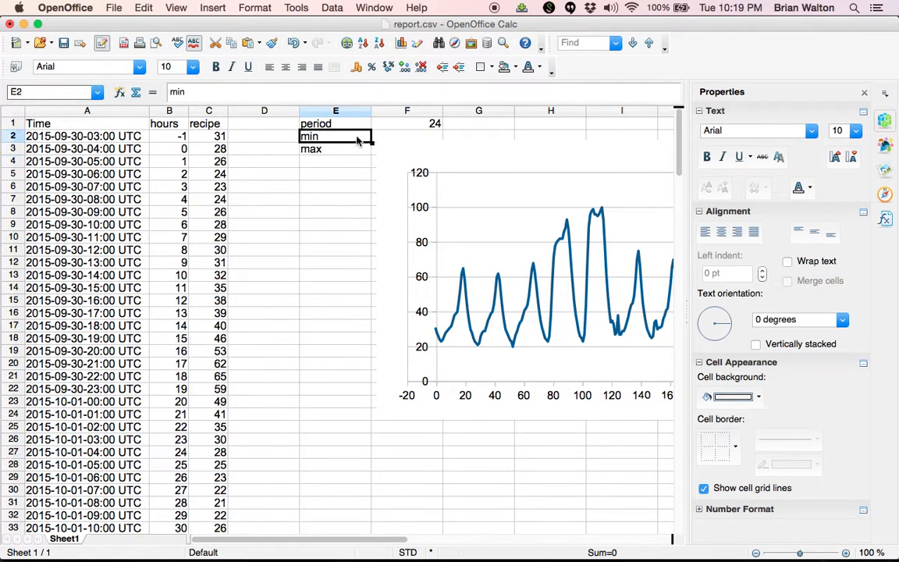
{"action": "left_click", "coordinate": [467, 185]}
{"action": "left_click_drag", "start_coordinate": [468, 185], "coordinate": [535, 252]}
Enter 21 as the minimum in cell F2 and 63 as the maximum in cell F3.
{"action": "left_click", "coordinate": [415, 139]}
{"action": "type", "text": "21"}
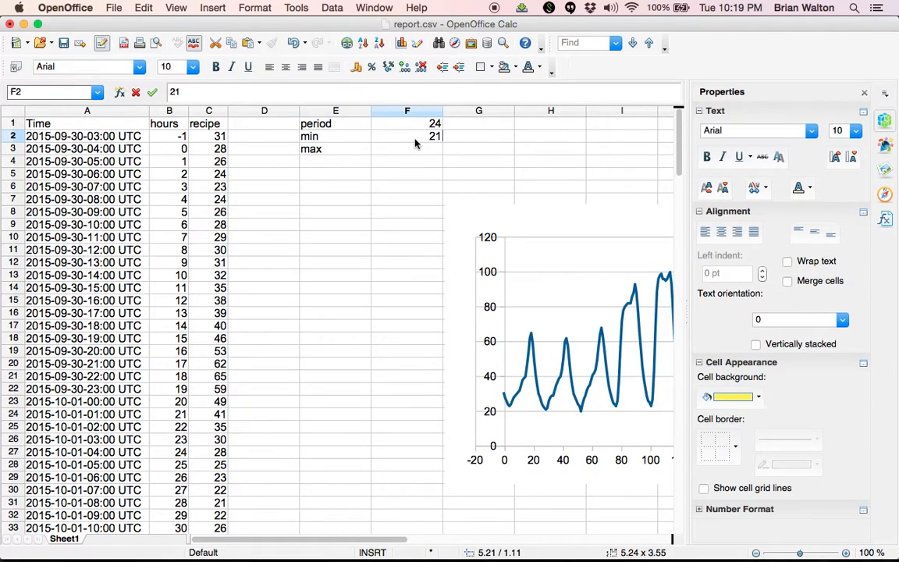
{"action": "key", "text": "Return"}
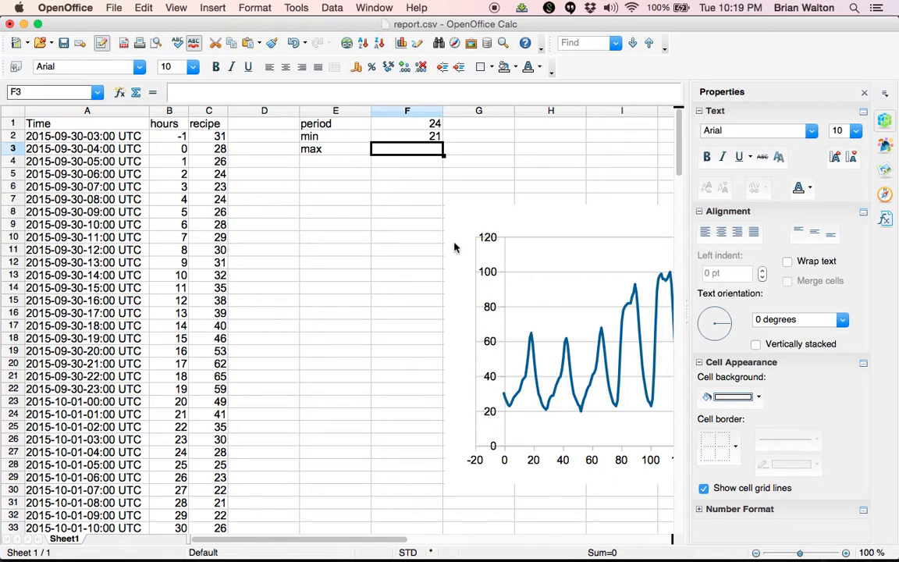
{"action": "type", "text": "63"}
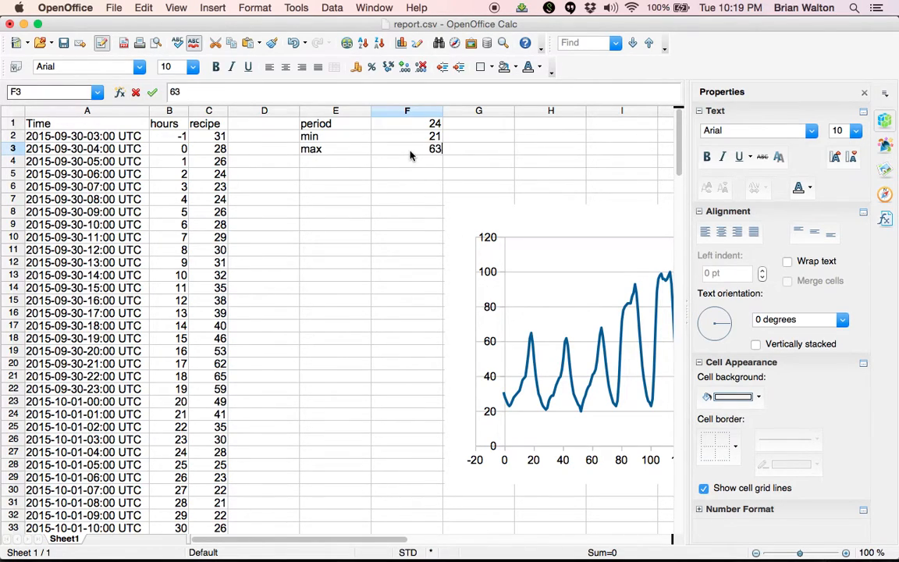
{"action": "key", "text": "Return"}
Label cell E4 "center" and calculate the midpoint in F4 with the formula =(F2+F3)/2.
{"action": "left_click", "coordinate": [322, 163]}
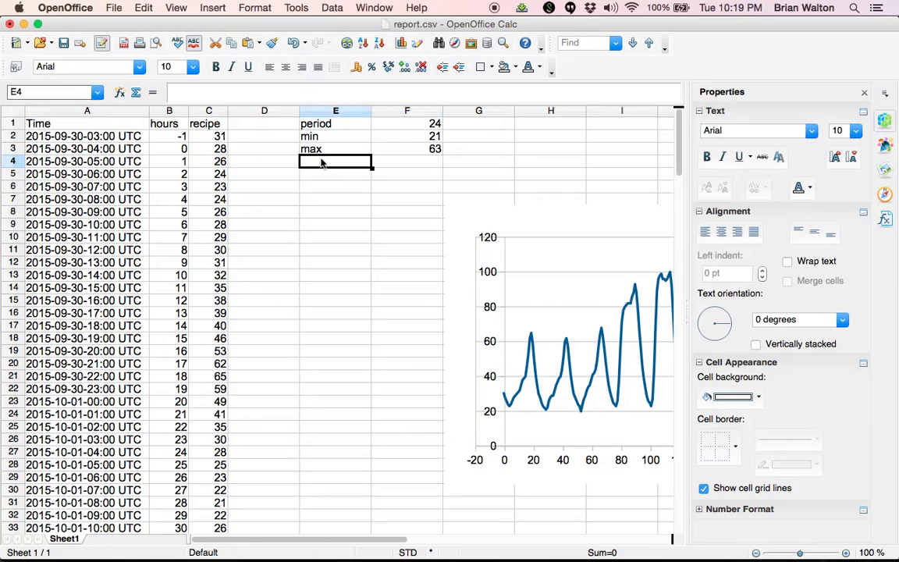
{"action": "type", "text": "center"}
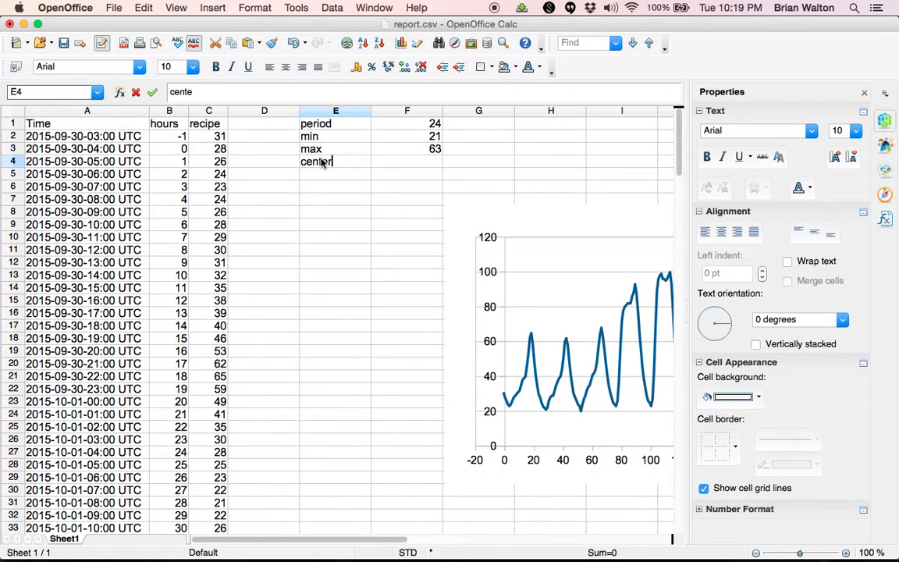
{"action": "key", "text": "Tab"}
{"action": "type", "text": "=("}
{"action": "left_click", "coordinate": [387, 137]}
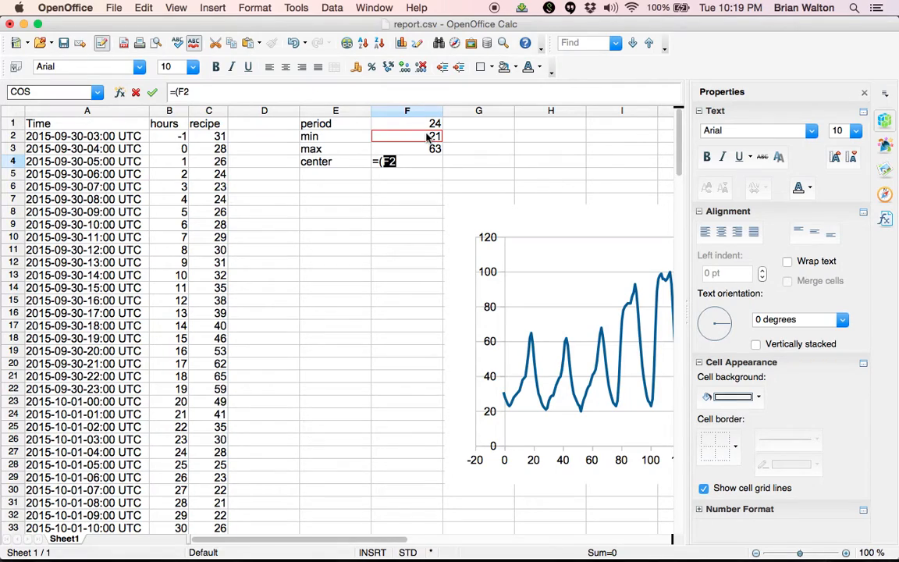
{"action": "type", "text": "+"}
{"action": "left_click", "coordinate": [419, 150]}
{"action": "type", "text": ")"}
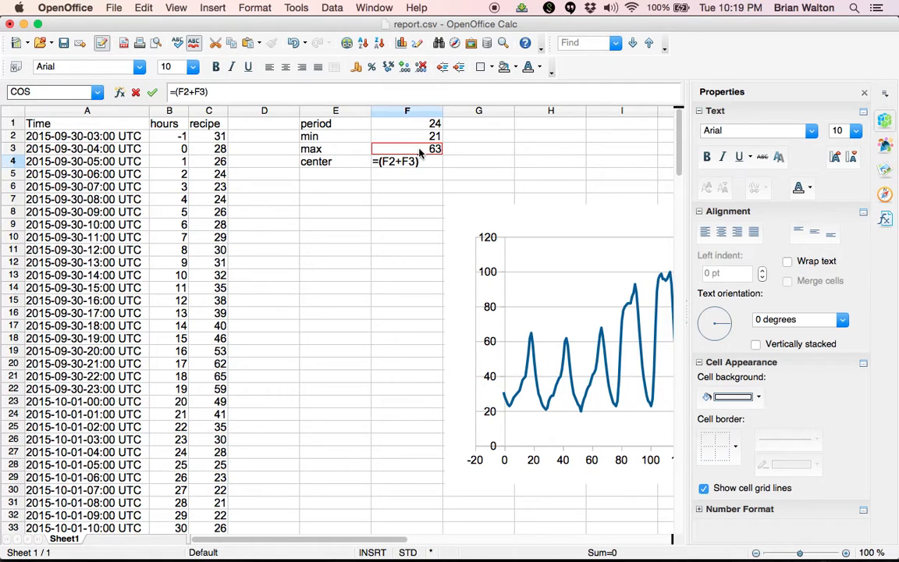
{"action": "type", "text": "/2"}
{"action": "key", "text": "Return"}
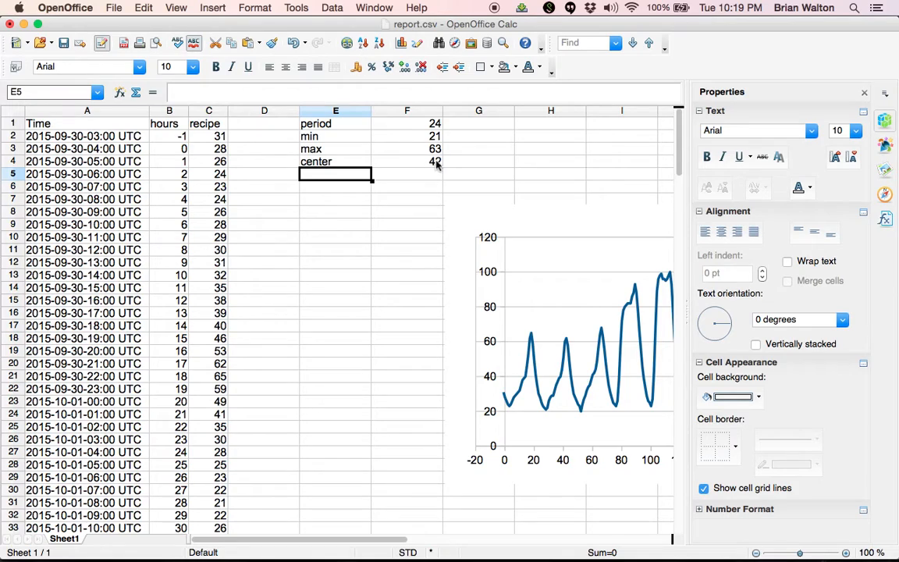
{"action": "left_click", "coordinate": [437, 163]}
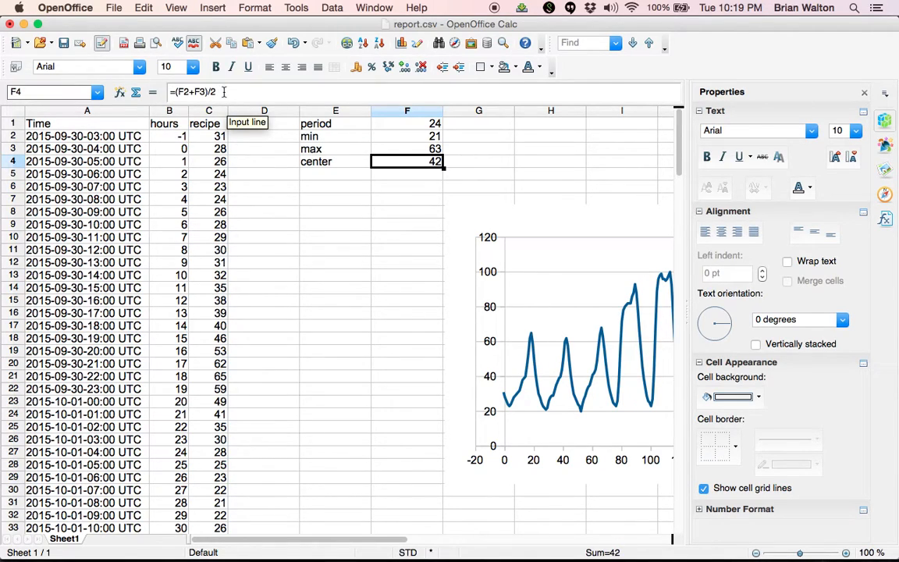
Label cell E5 "amplitude" and calculate it in F5 as the maximum minus the center, =F3-F4.
{"action": "left_click", "coordinate": [342, 175]}
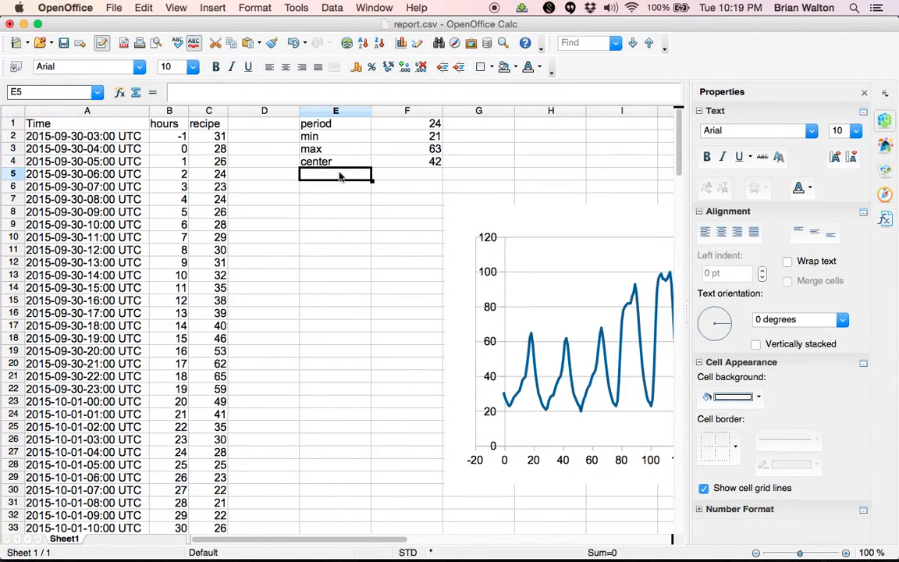
{"action": "type", "text": "amplitude"}
{"action": "key", "text": "Return"}
{"action": "left_click", "coordinate": [342, 176]}
{"action": "key", "text": "Right"}
{"action": "type", "text": "="}
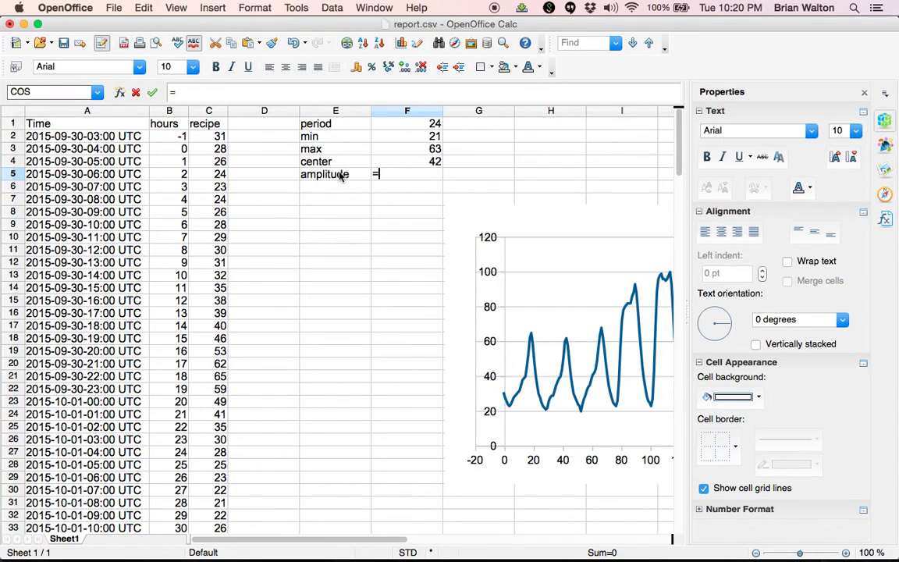
{"action": "left_click", "coordinate": [397, 150]}
{"action": "type", "text": "-"}
{"action": "left_click", "coordinate": [403, 162]}
{"action": "key", "text": "Return"}
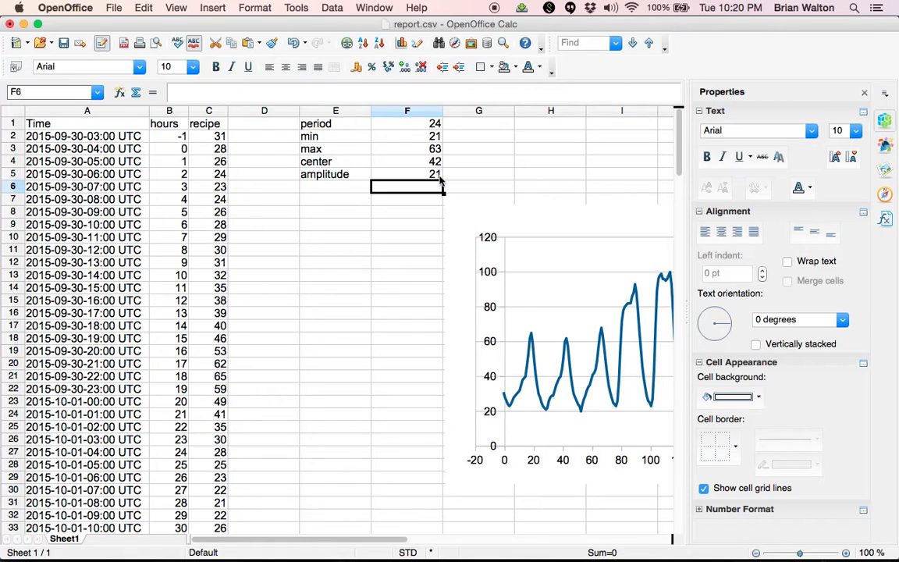
Add the column heading "predict" in cell D1.
{"action": "left_click", "coordinate": [266, 125]}
{"action": "type", "text": "predict"}
{"action": "key", "text": "Return"}
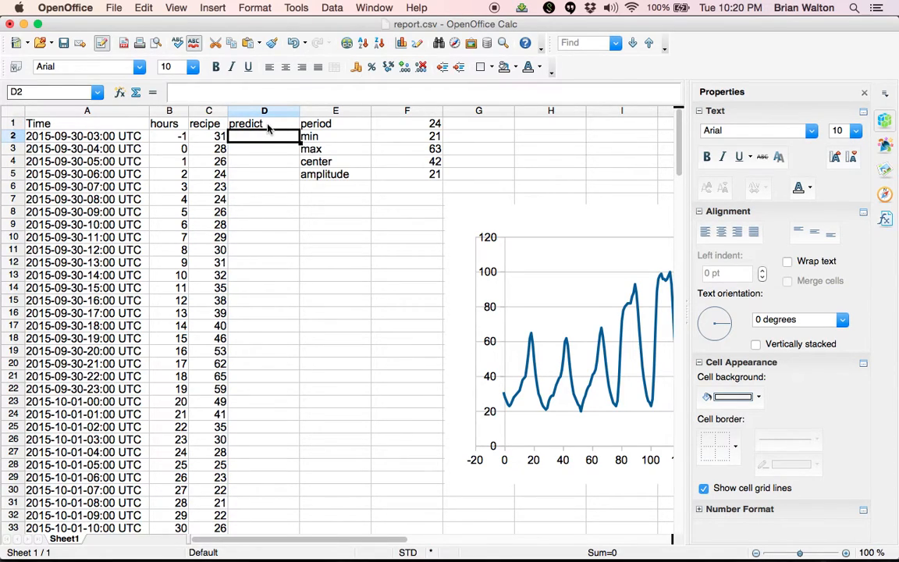
Start the prediction formula in cell D2 with the center plus the amplitude times a cosine, =F4+F5*cos(.
{"action": "type", "text": "="}
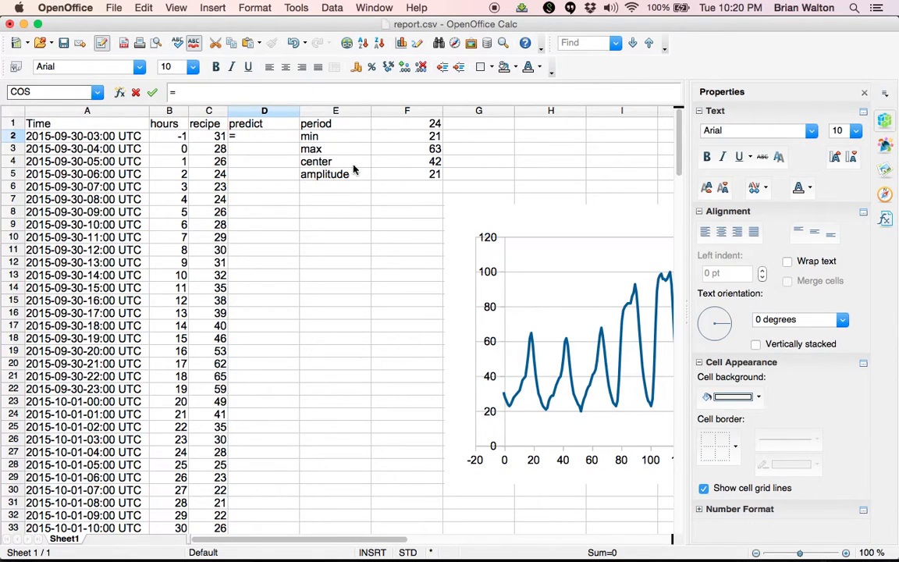
{"action": "left_click", "coordinate": [424, 161]}
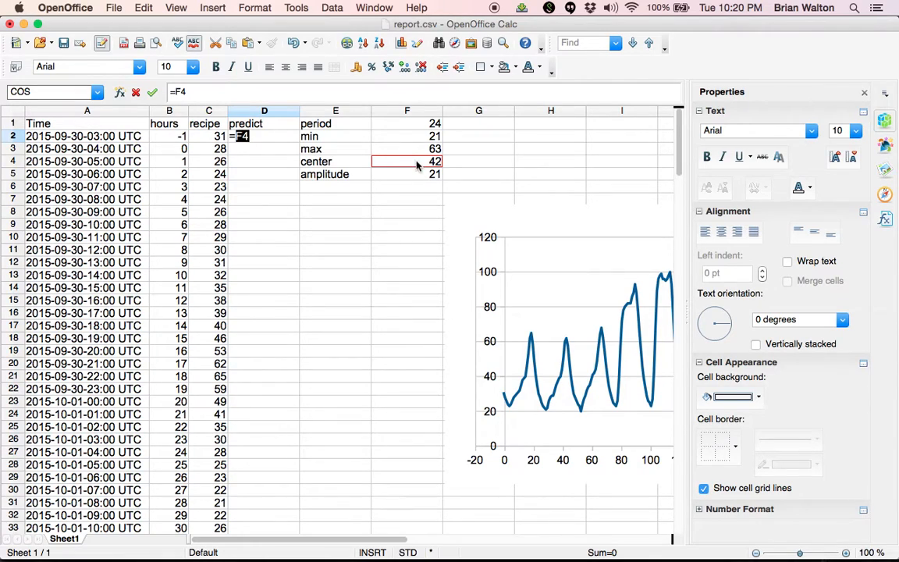
{"action": "type", "text": "+"}
{"action": "left_click", "coordinate": [399, 180]}
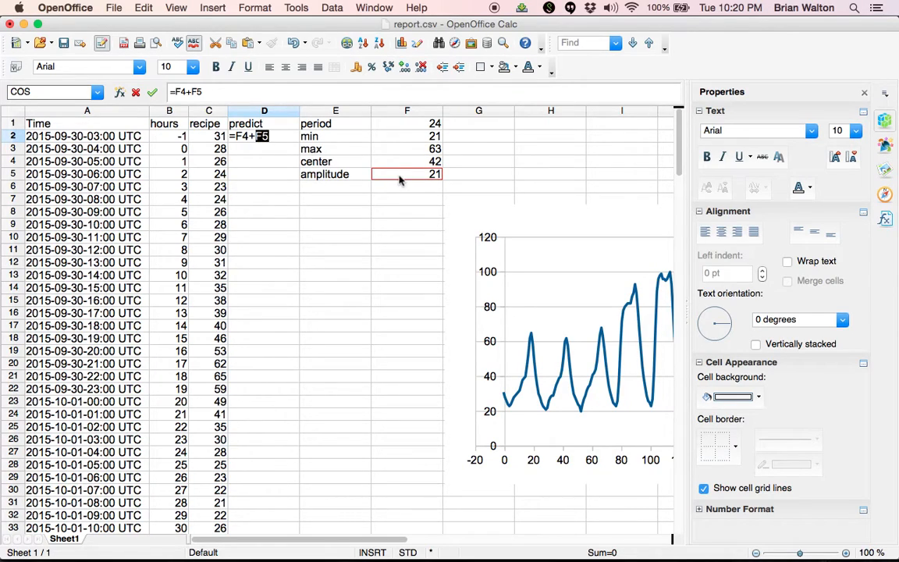
{"action": "type", "text": "*"}
{"action": "type", "text": "cos("}
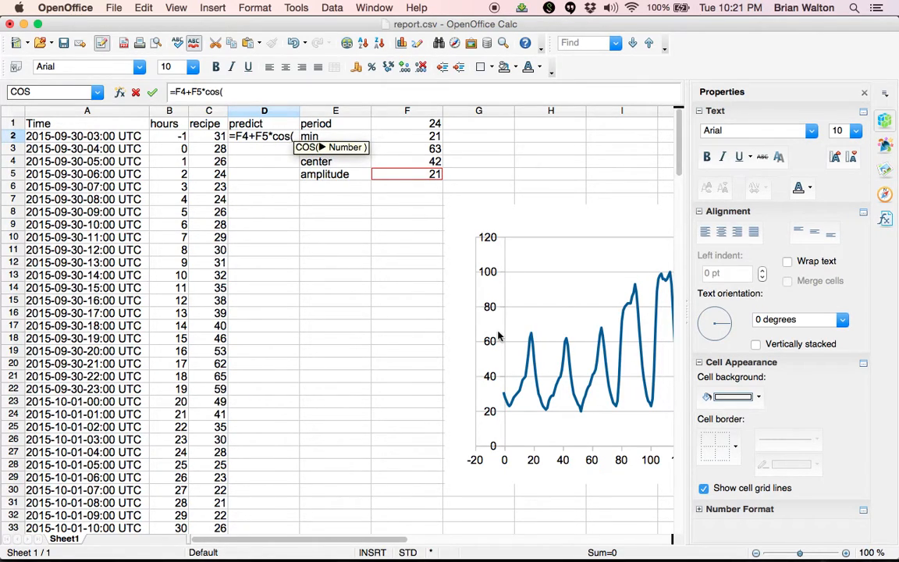
Continue the cosine argument in D2 with the angular frequency based on the period cell, 2*pi()/F1.
{"action": "type", "text": "2*"}
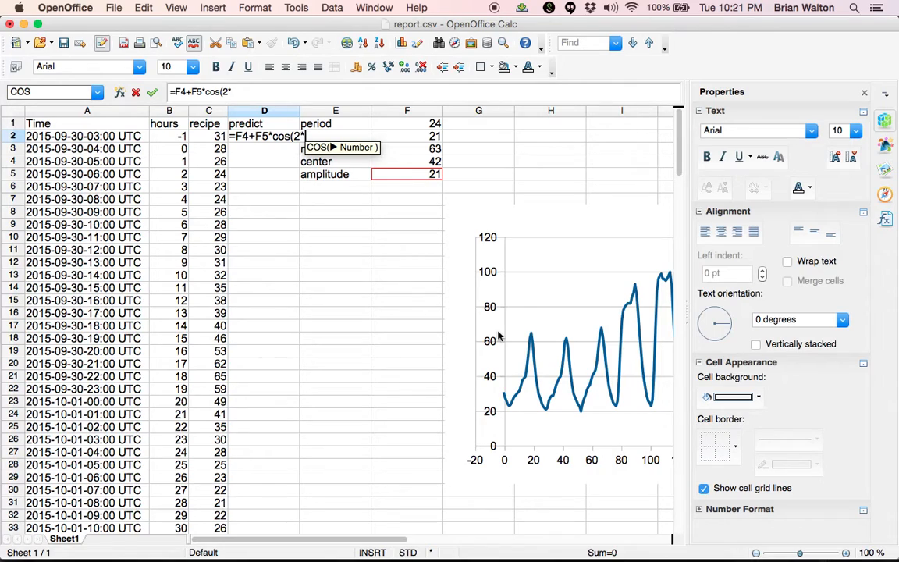
{"action": "type", "text": "pi"}
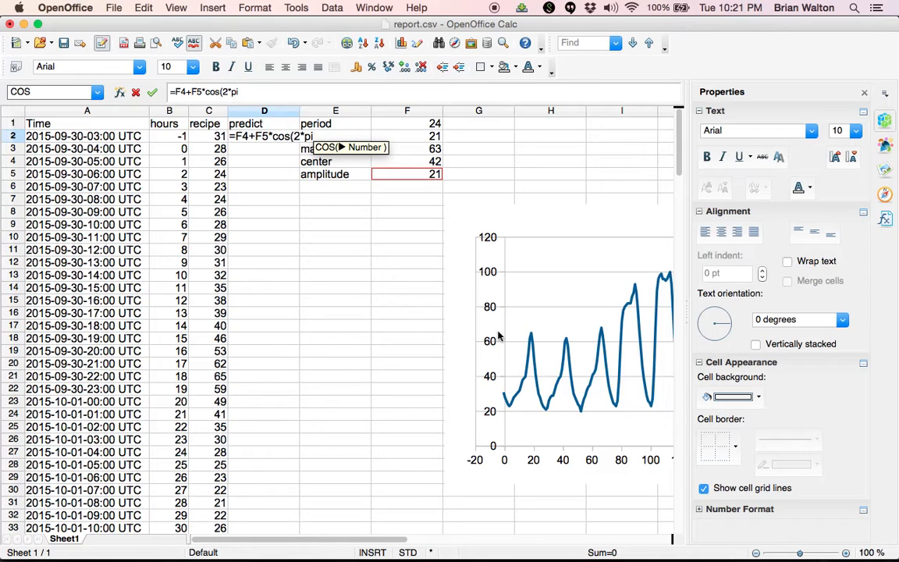
{"action": "type", "text": "()"}
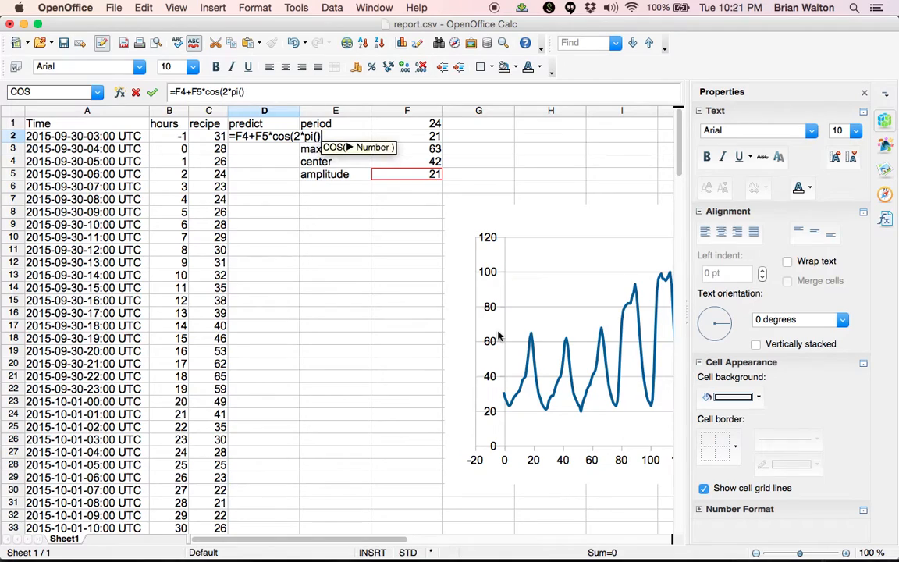
{"action": "key", "text": "BackSpace"}
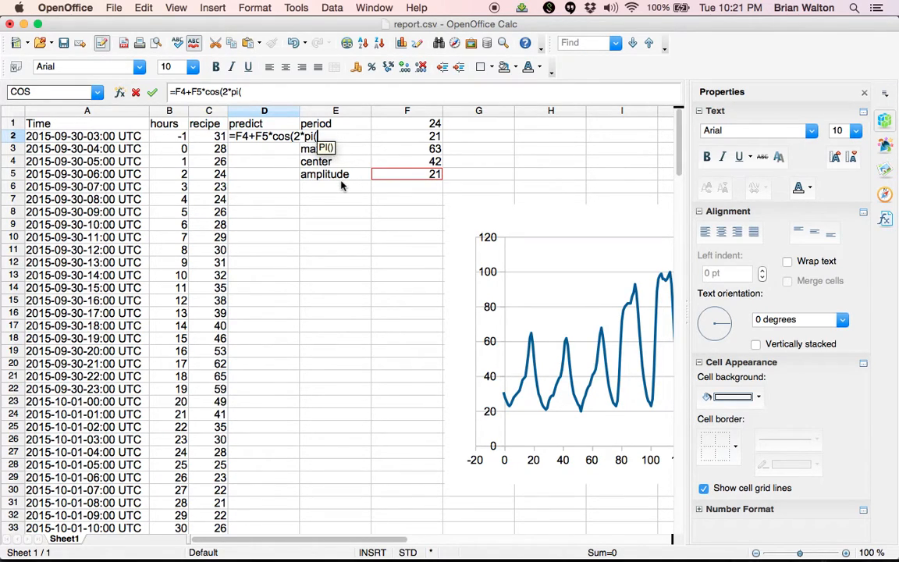
{"action": "type", "text": ")"}
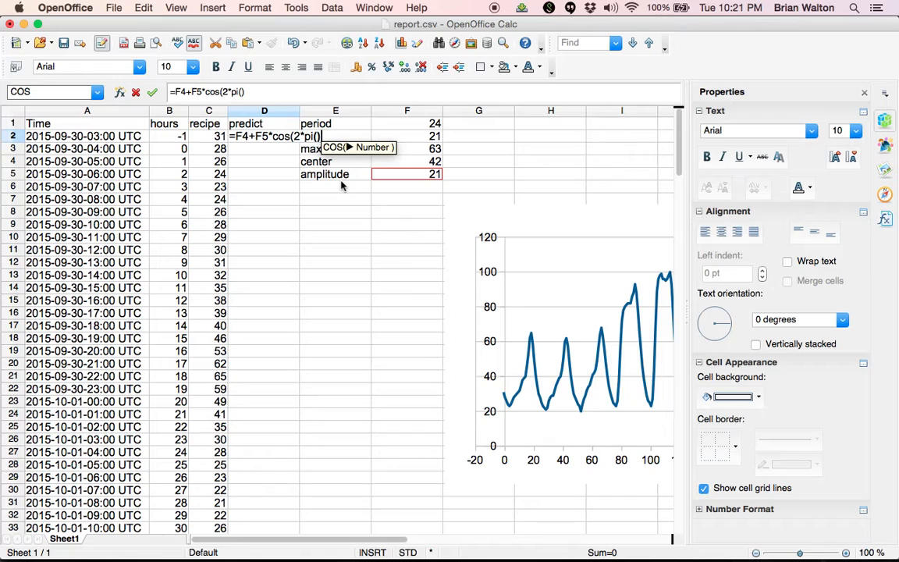
{"action": "type", "text": "/"}
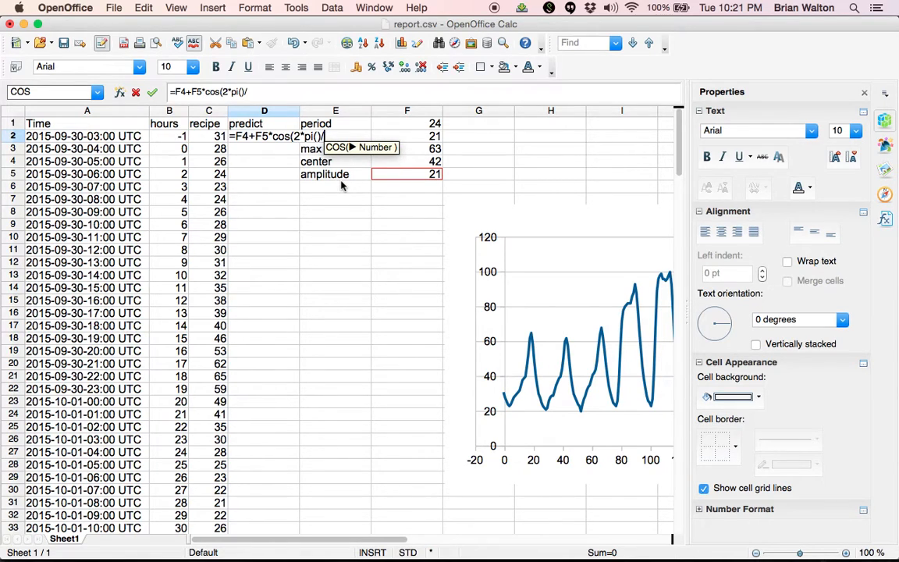
{"action": "left_click", "coordinate": [423, 127]}
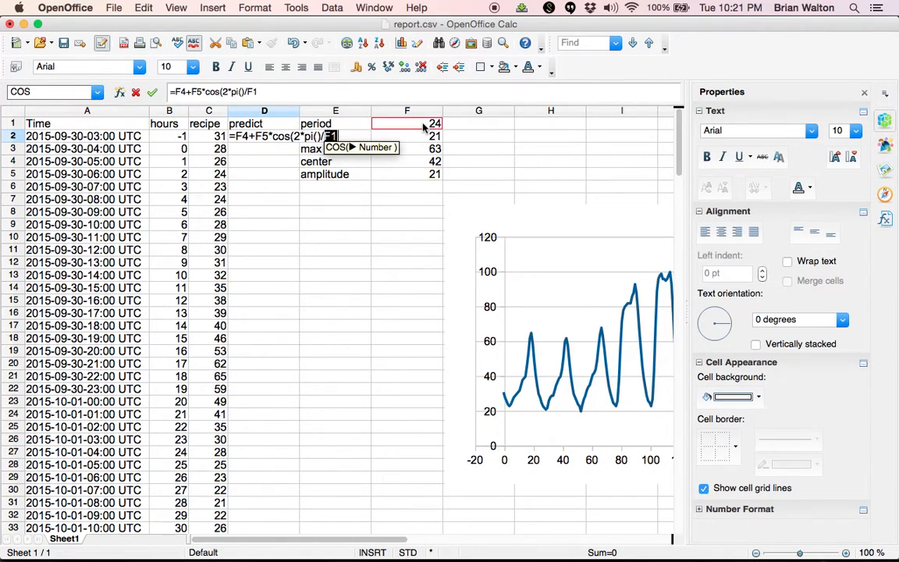
Complete the D2 prediction formula by multiplying the angular frequency by the hour minus 18, *(B2-18)), and enter it.
{"action": "left_click", "coordinate": [265, 92]}
{"action": "type", "text": "*("}
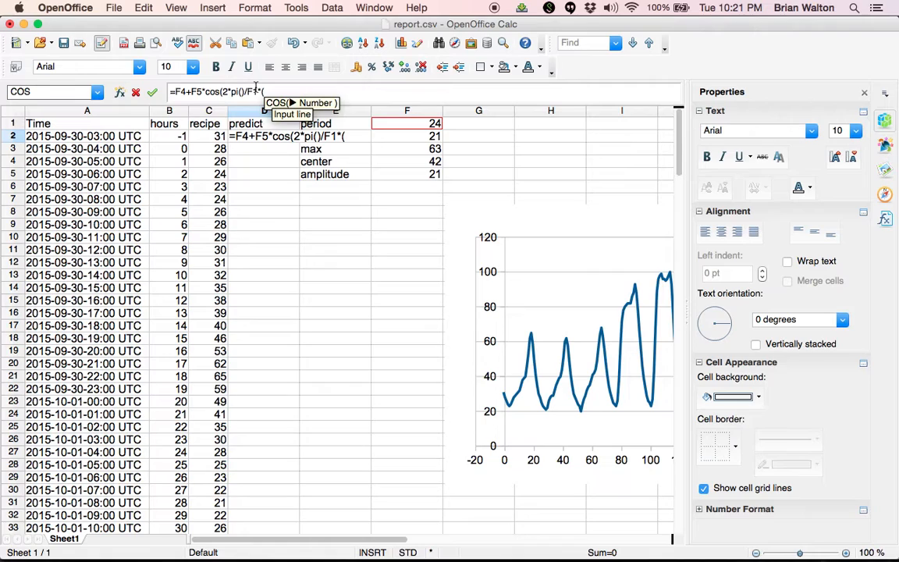
{"action": "left_click", "coordinate": [172, 137]}
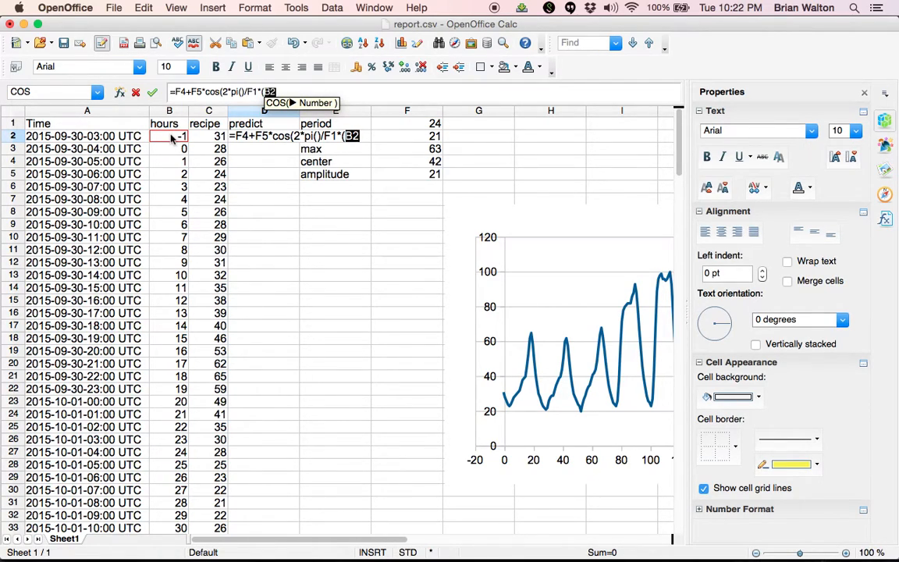
{"action": "type", "text": "-"}
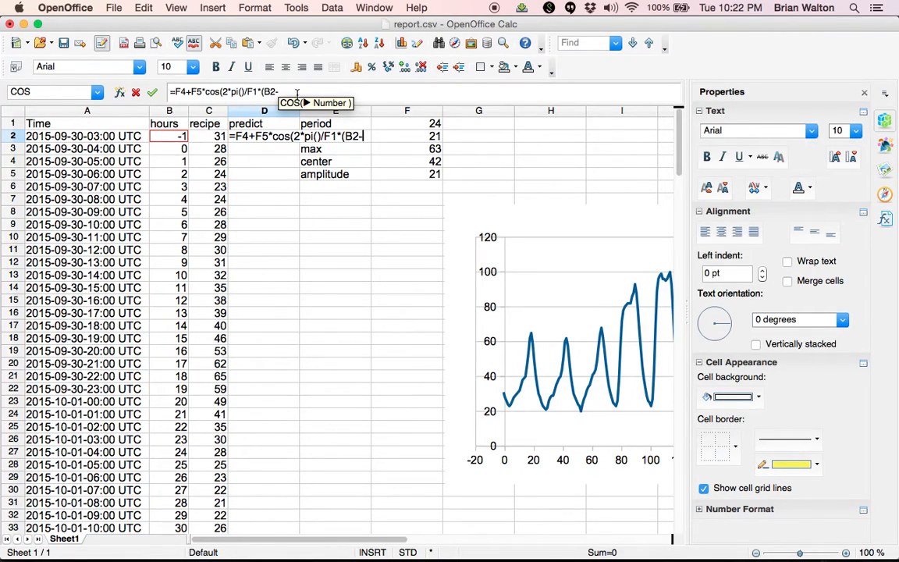
{"action": "type", "text": "1"}
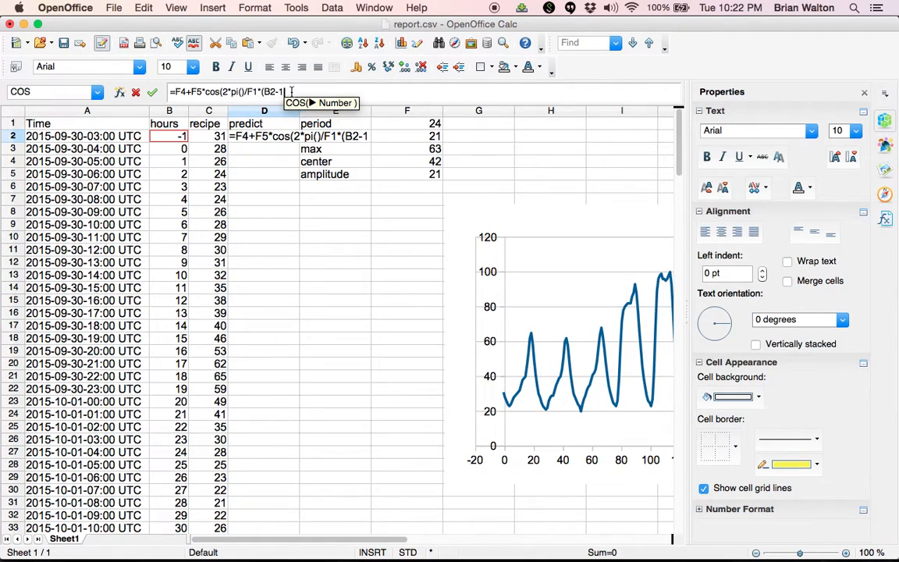
{"action": "type", "text": "8)"}
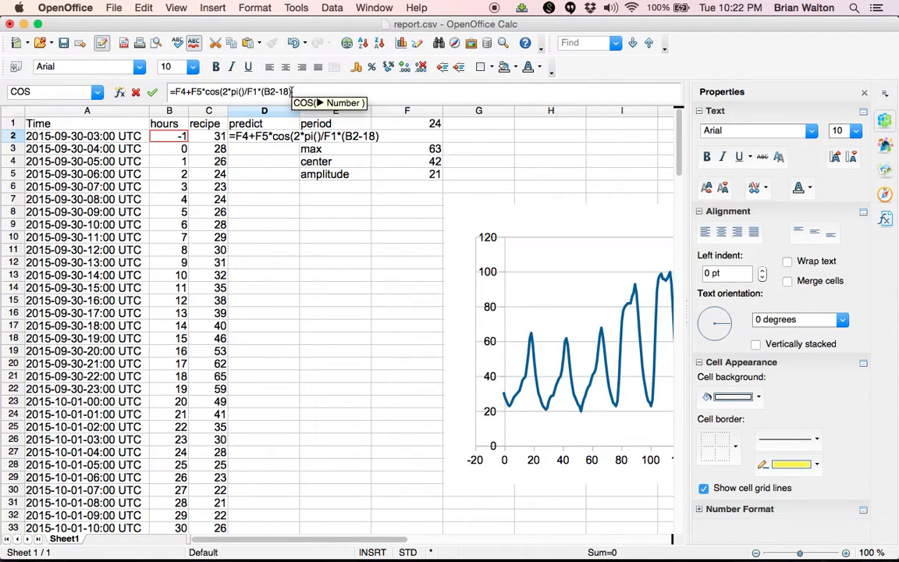
{"action": "type", "text": ")"}
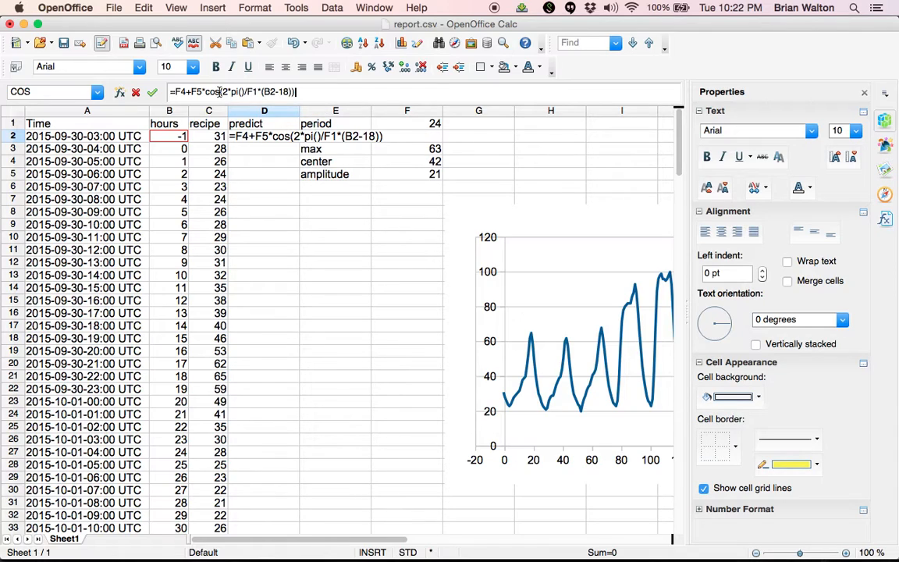
{"action": "key", "text": "Return"}
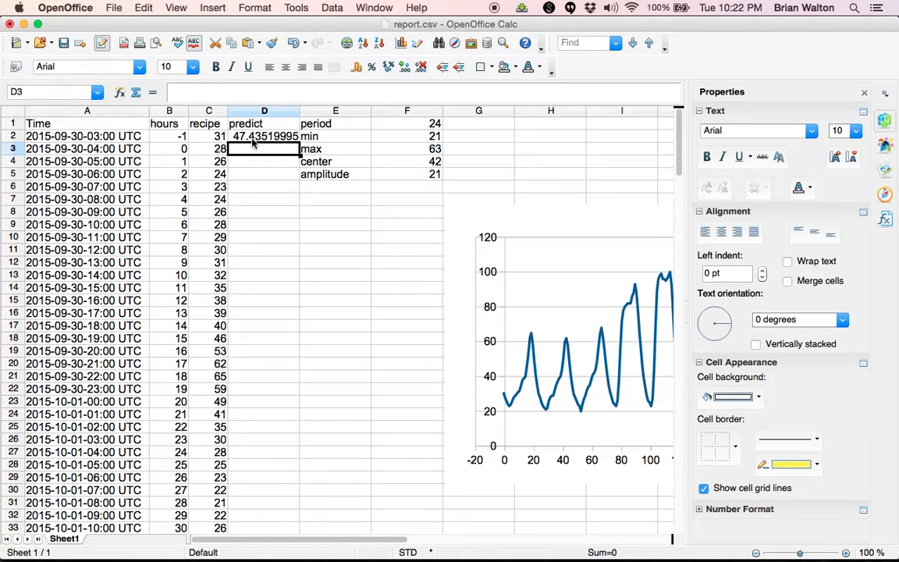
Copy the prediction formula from D2 into D3 and compare the cell references of the two formulas.
{"action": "left_click", "coordinate": [252, 141]}
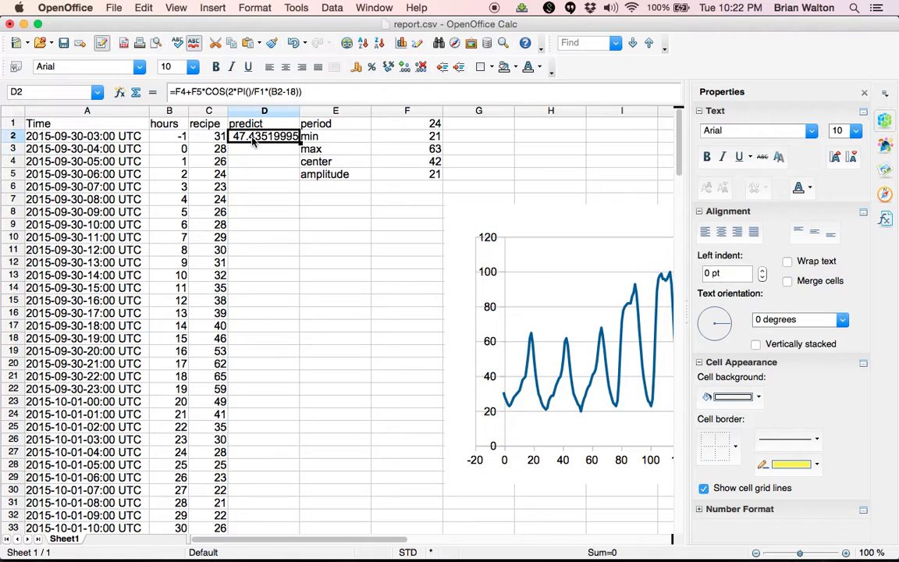
{"action": "key", "text": "super+c"}
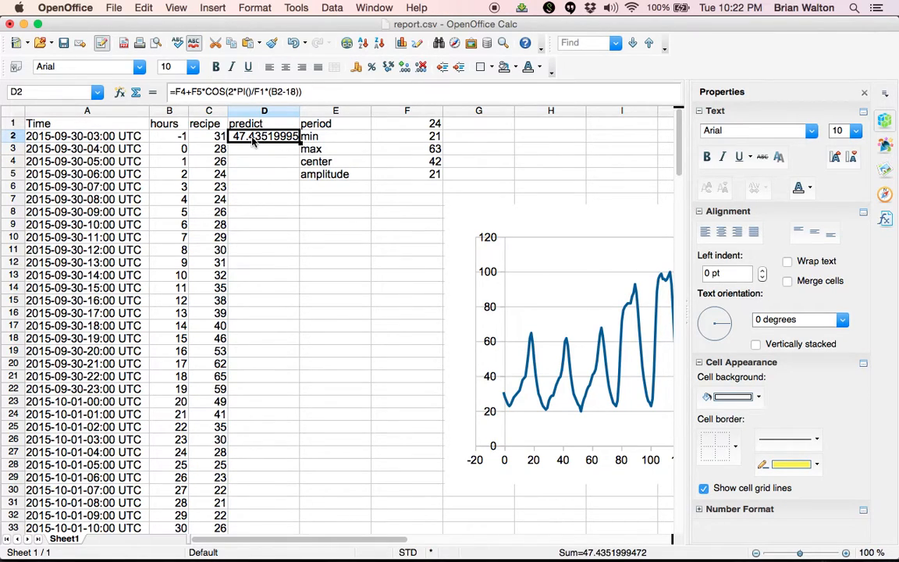
{"action": "left_click", "coordinate": [252, 145]}
{"action": "key", "text": "super+v"}
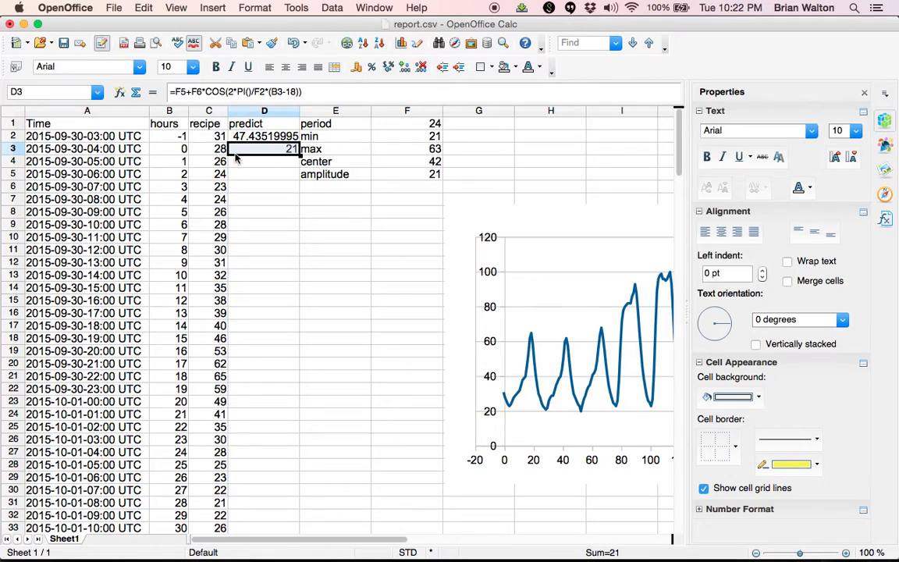
{"action": "key", "text": "Up"}
{"action": "key", "text": "Down"}
{"action": "key", "text": "Up"}
{"action": "key", "text": "Down"}
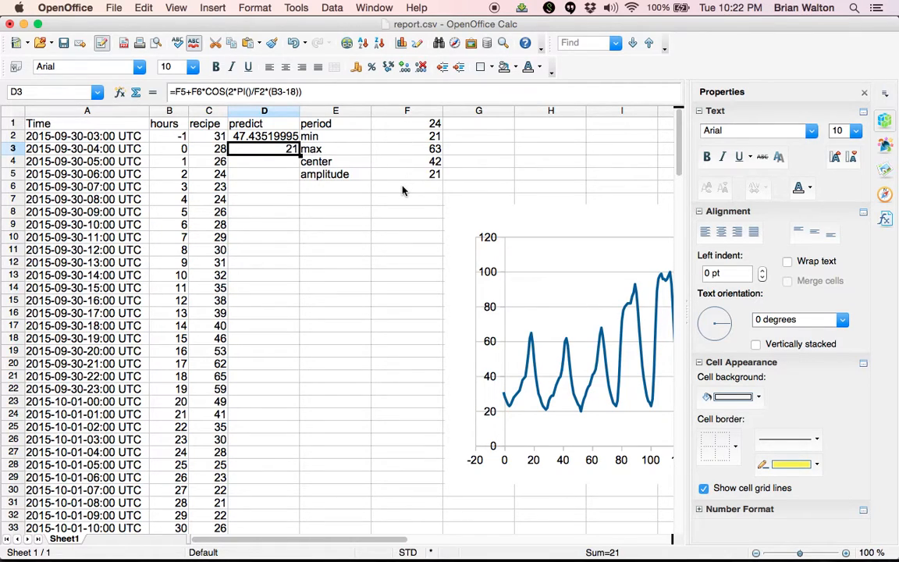
Make the center and amplitude references in the D2 formula absolute, as $F$4 and $F$5.
{"action": "key", "text": "Up"}
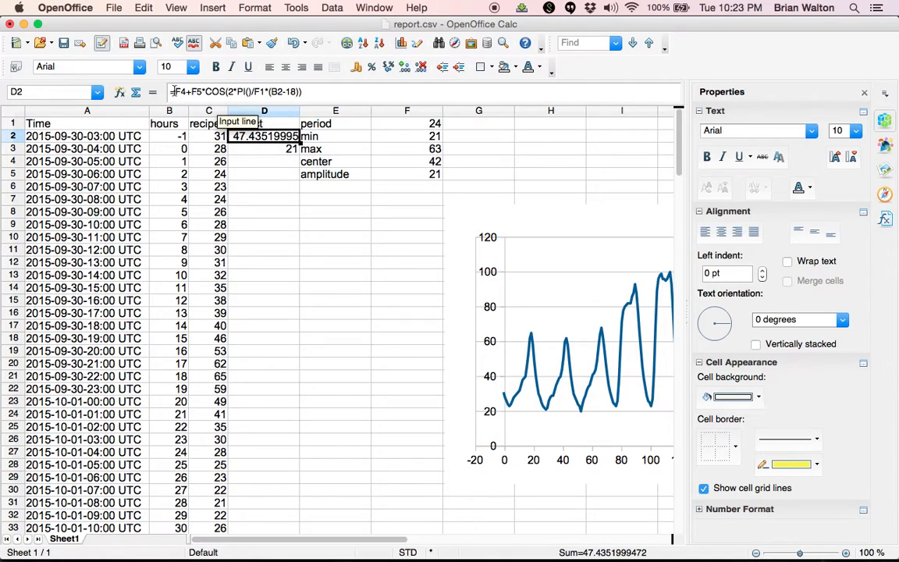
{"action": "left_click", "coordinate": [176, 91]}
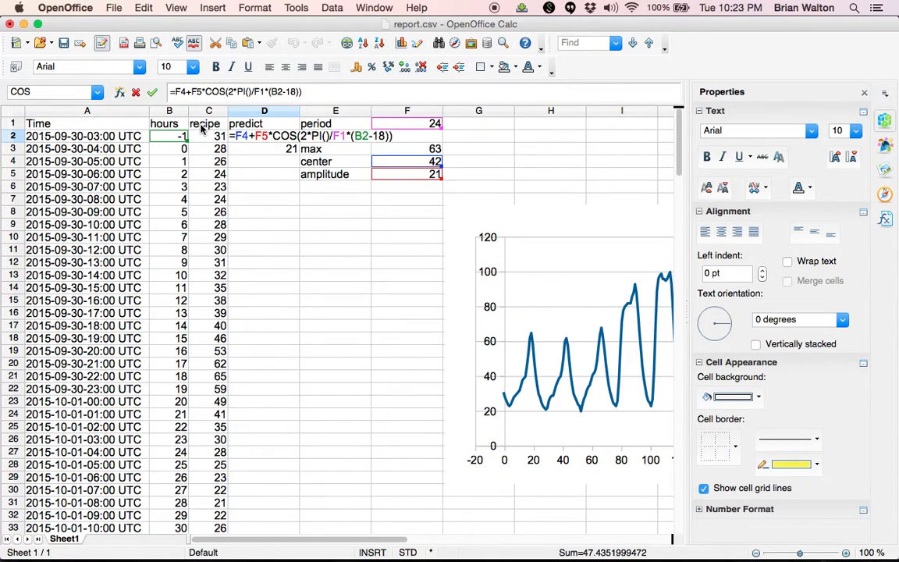
{"action": "type", "text": "$"}
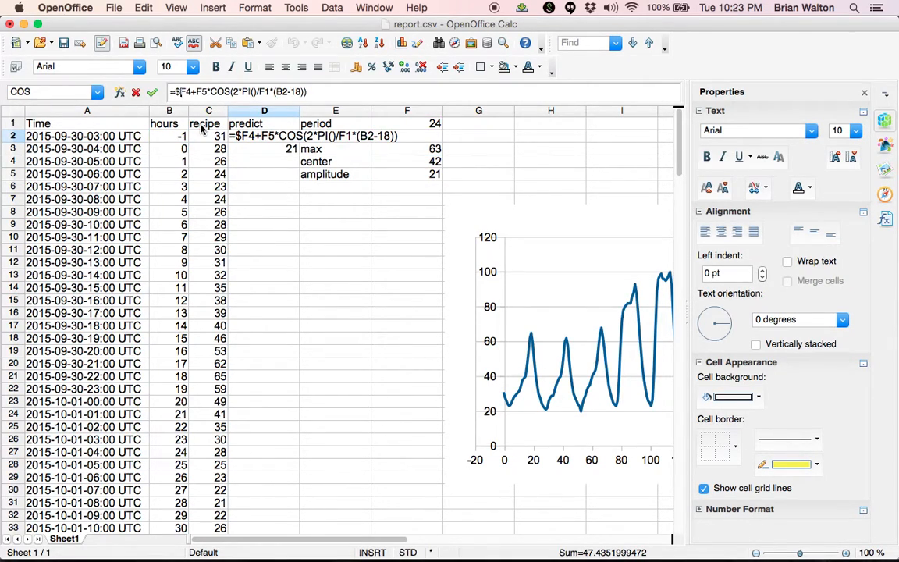
{"action": "key", "text": "Right"}
{"action": "type", "text": "$"}
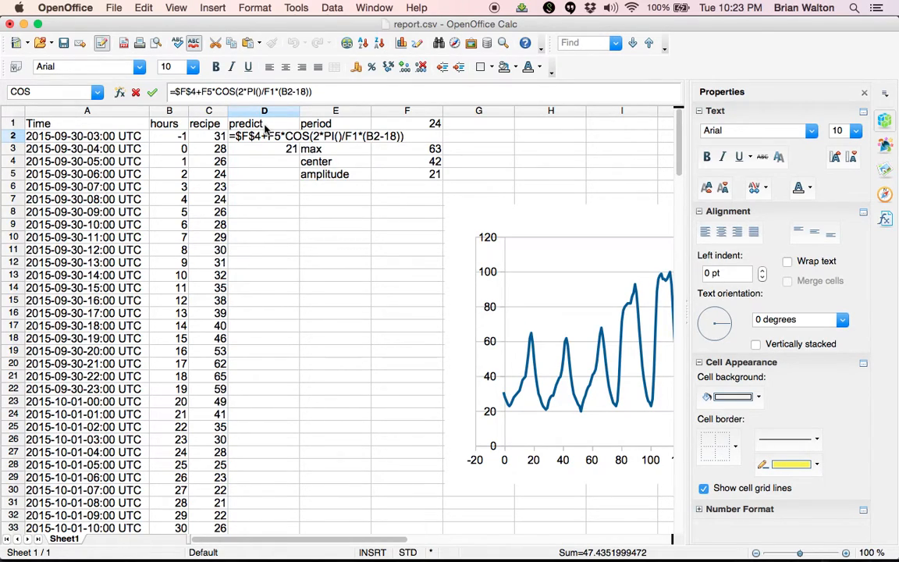
{"action": "type", "text": "$"}
{"action": "key", "text": "Right"}
{"action": "type", "text": "$"}
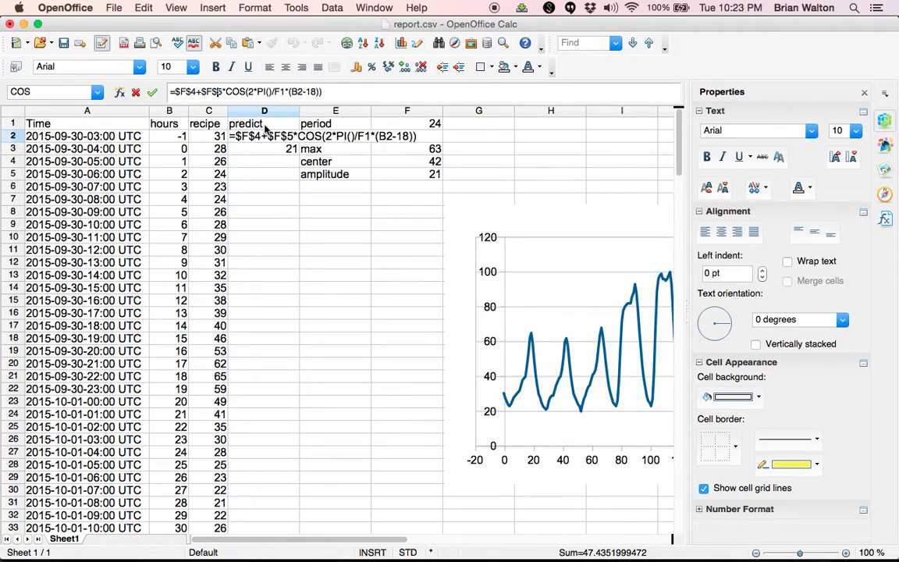
Make the period reference in the D2 formula absolute as $F$1, keep B2 relative, and enter the formula.
{"action": "key", "text": "Right"}
{"action": "key", "text": "Right"}
{"action": "key", "text": "Right"}
{"action": "key", "text": "Right"}
{"action": "key", "text": "Right"}
{"action": "key", "text": "Right"}
{"action": "key", "text": "Right"}
{"action": "key", "text": "Right"}
{"action": "key", "text": "Right"}
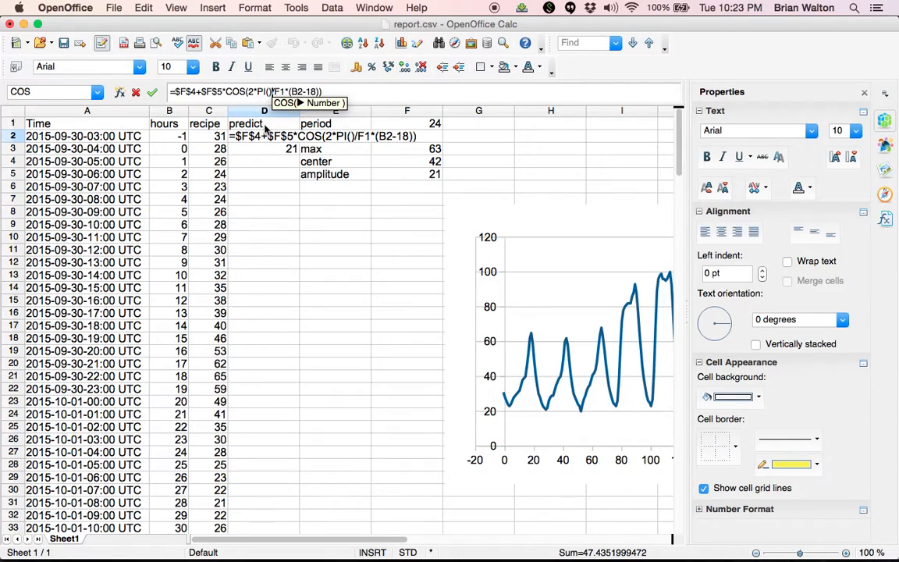
{"action": "type", "text": "$"}
{"action": "key", "text": "Right"}
{"action": "type", "text": "$"}
{"action": "key", "text": "Right"}
{"action": "key", "text": "Right"}
{"action": "key", "text": "Right"}
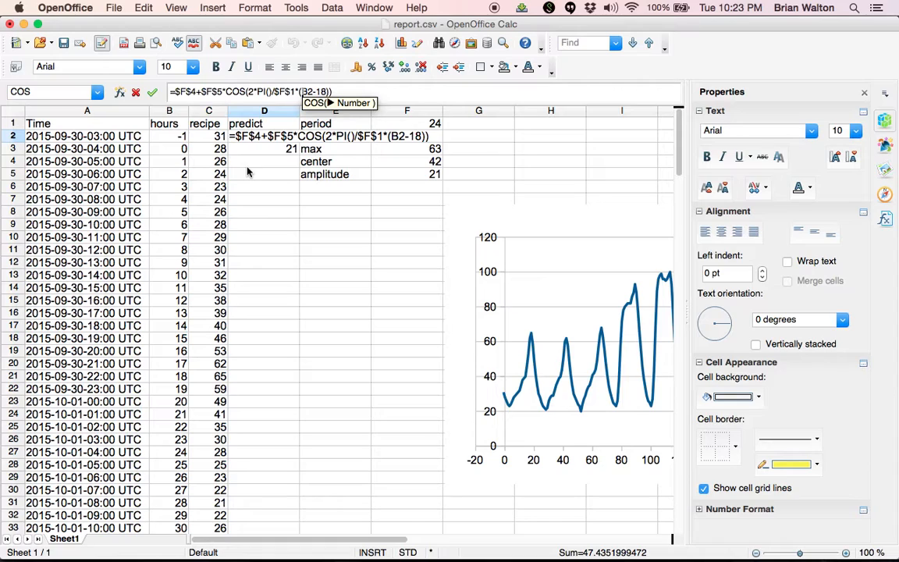
{"action": "key", "text": "Return"}
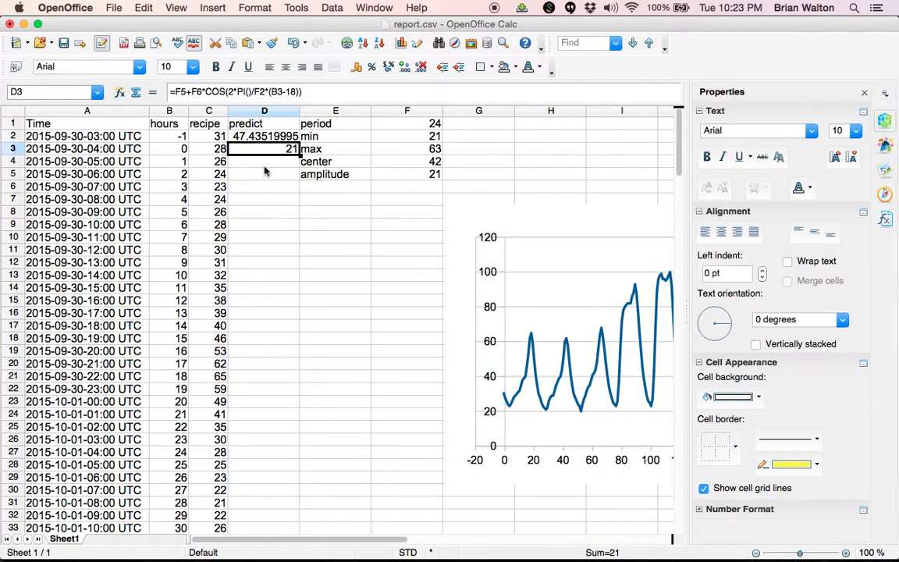
Copy the corrected prediction formula from D2 into D3, overwriting the existing contents.
{"action": "left_click", "coordinate": [281, 139]}
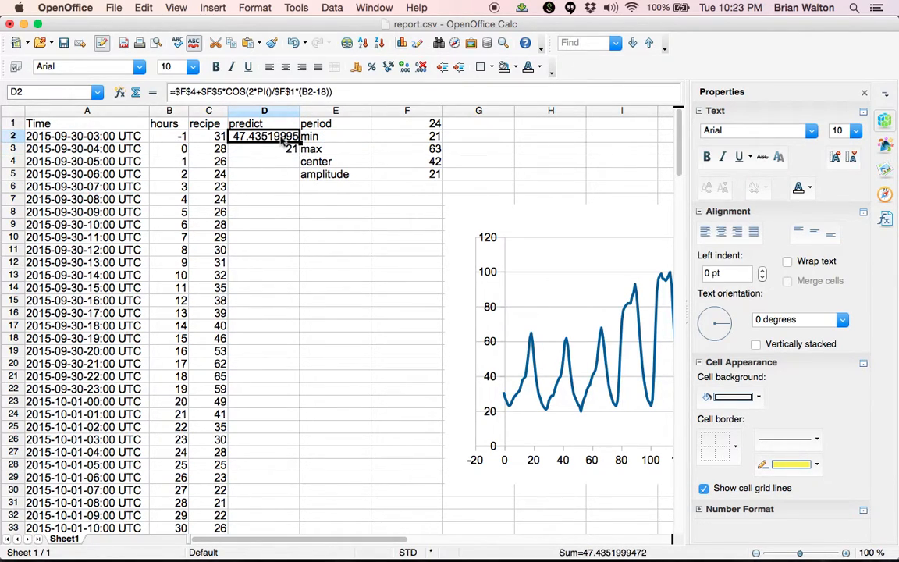
{"action": "key", "text": "ctrl+c"}
{"action": "key", "text": "Down"}
{"action": "key", "text": "ctrl+v"}
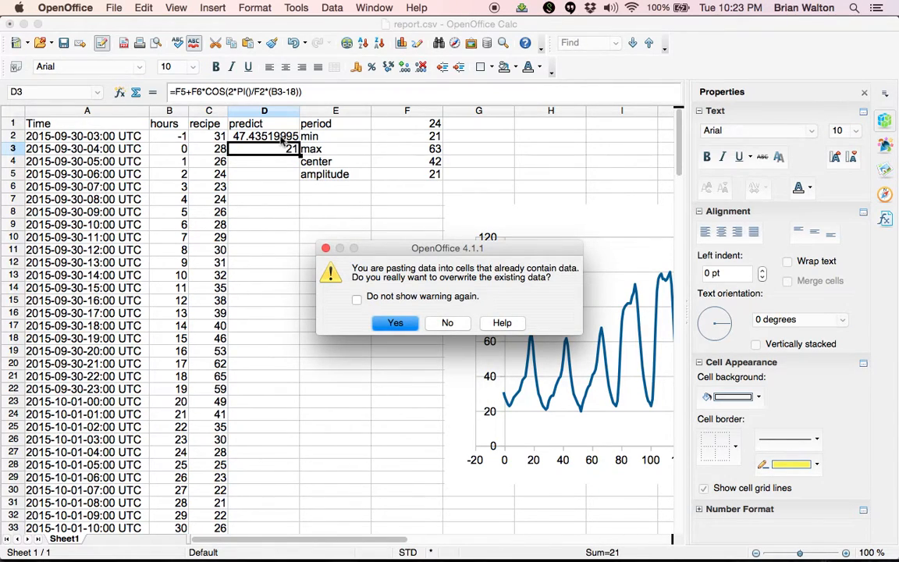
{"action": "left_click", "coordinate": [396, 325]}
{"action": "left_click", "coordinate": [396, 326]}
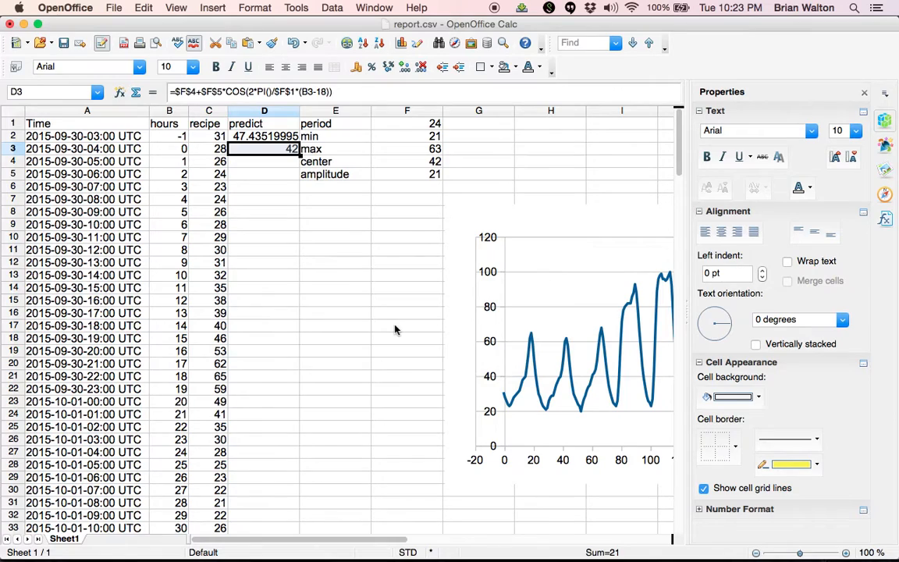
Compare the formulas in D2 and D3 to check which cell references shift between the rows.
{"action": "key", "text": "Up"}
{"action": "key", "text": "Down"}
{"action": "key", "text": "Up"}
{"action": "key", "text": "Up"}
{"action": "key", "text": "Down"}
{"action": "key", "text": "Down"}
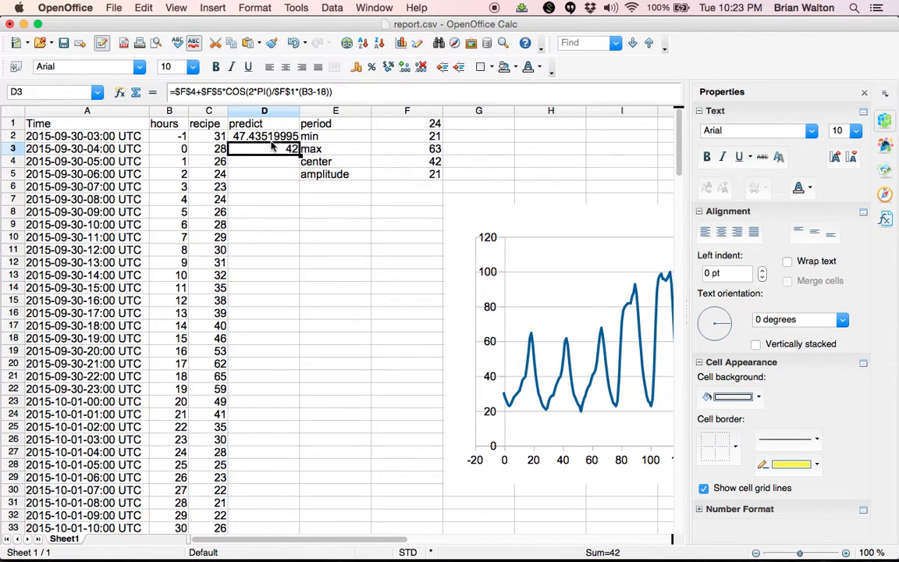
{"action": "key", "text": "Up"}
{"action": "key", "text": "Down"}
{"action": "key", "text": "Up"}
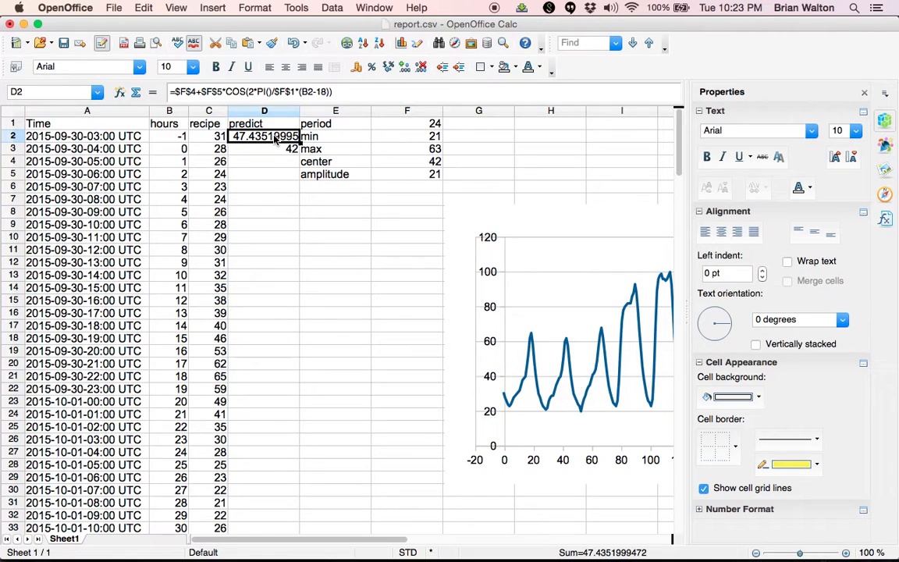
{"action": "key", "text": "Down"}
{"action": "key", "text": "Up"}
Copy the prediction formula into D4 and check its hour reference against the rows above.
{"action": "left_click", "coordinate": [287, 147]}
{"action": "left_click", "coordinate": [289, 160]}
{"action": "key", "text": "Up"}
{"action": "key", "text": "Down"}
{"action": "key", "text": "Up"}
{"action": "key", "text": "Up"}
{"action": "key", "text": "Down"}
{"action": "key", "text": "Down"}
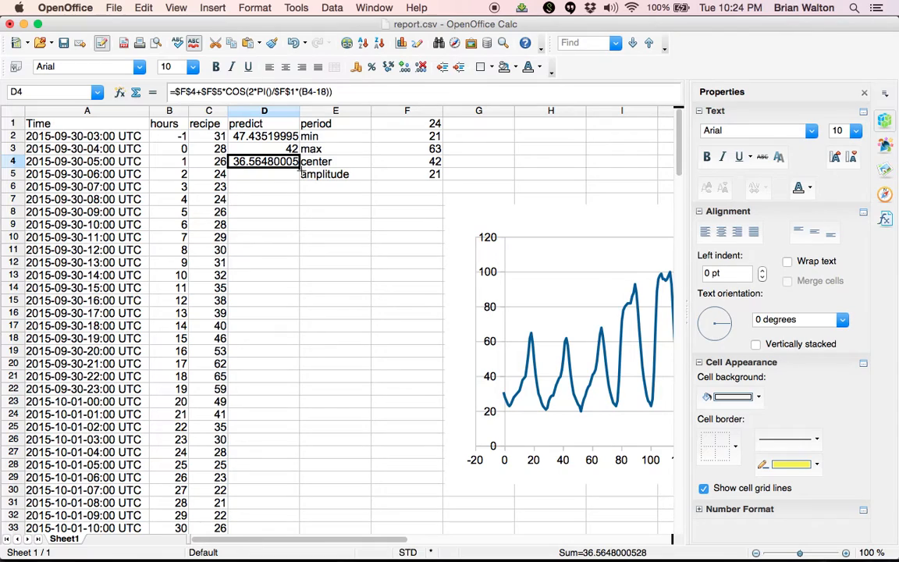
Fill the prediction formula from D4 down the predict column through D168.
{"action": "left_click_drag", "start_coordinate": [300, 168], "coordinate": [289, 337]}
{"action": "left_click_drag", "start_coordinate": [317, 462], "coordinate": [288, 282]}
{"action": "scroll", "coordinate": [288, 283], "scroll_direction": "up", "scroll_amount": 15}
{"action": "scroll", "coordinate": [287, 287], "scroll_direction": "up", "scroll_amount": 20}
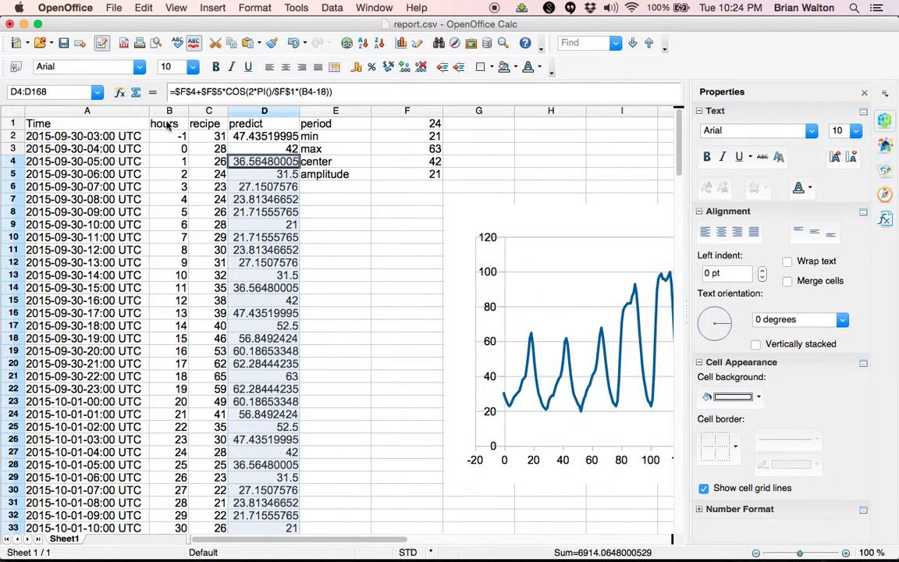
Insert an XY (Scatter) chart in the Lines Only style from the hours, recipe and predict columns, B through D.
{"action": "left_click_drag", "start_coordinate": [168, 113], "coordinate": [241, 116]}
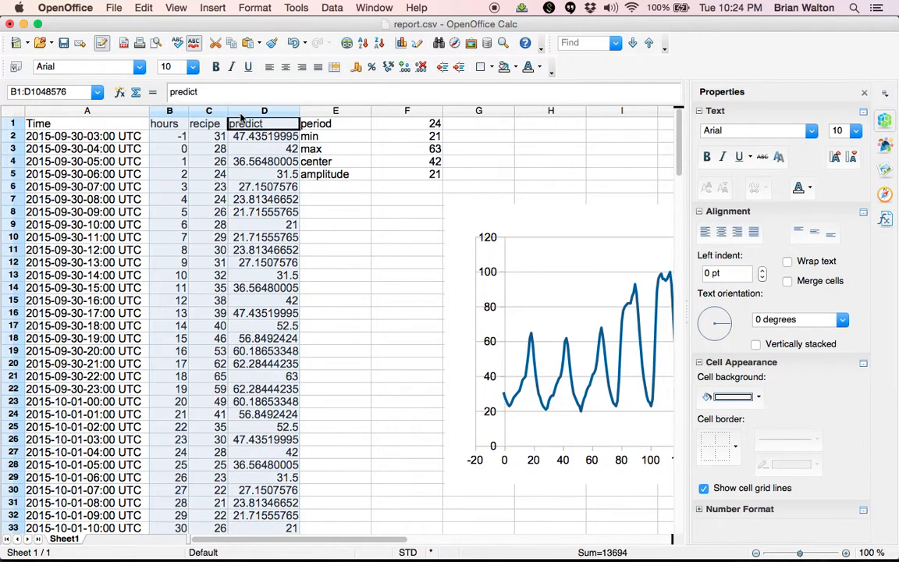
{"action": "left_click", "coordinate": [212, 7]}
{"action": "left_click", "coordinate": [244, 274]}
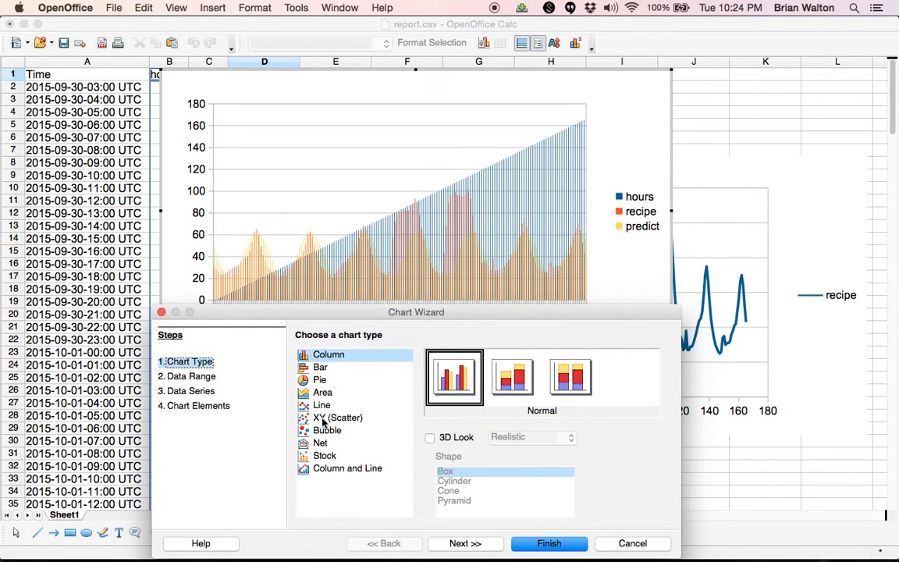
{"action": "left_click", "coordinate": [323, 420]}
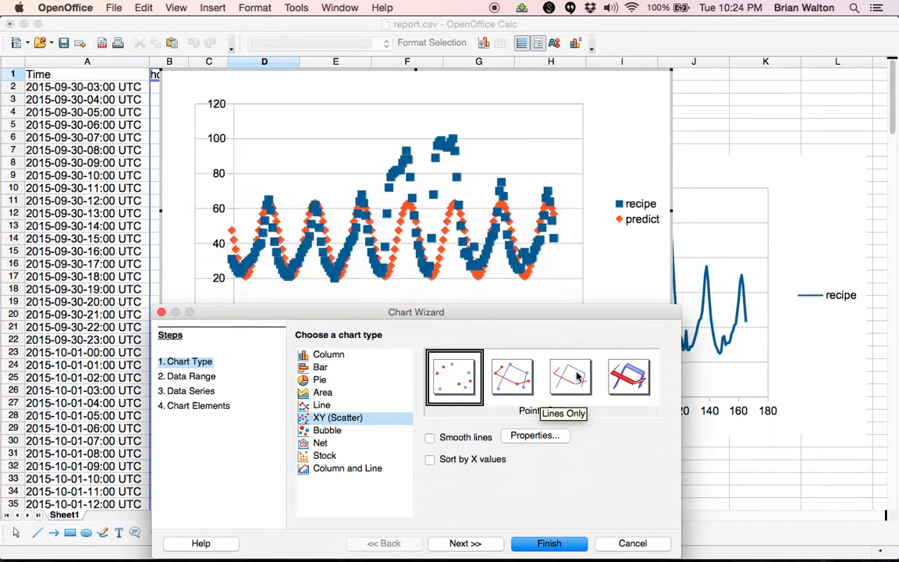
{"action": "left_click", "coordinate": [572, 379]}
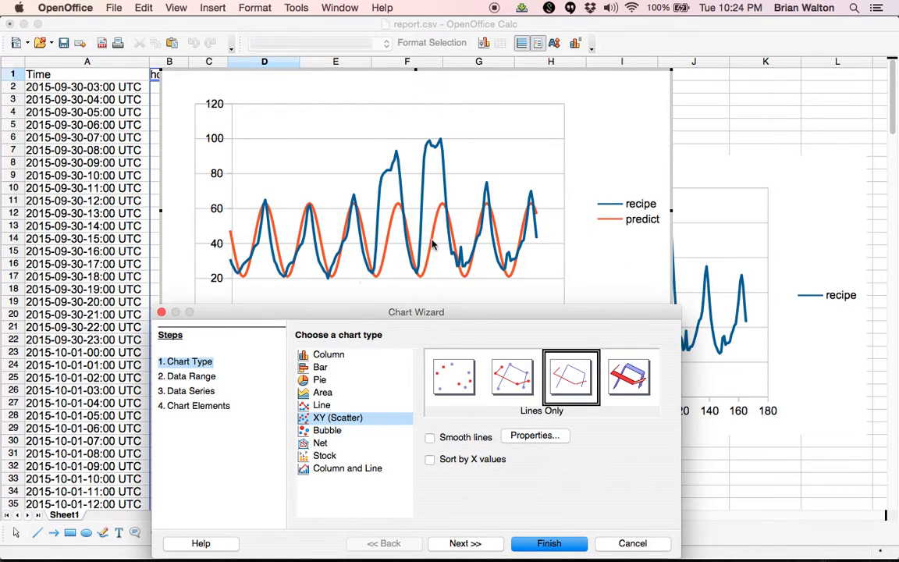
{"action": "left_click", "coordinate": [550, 550]}
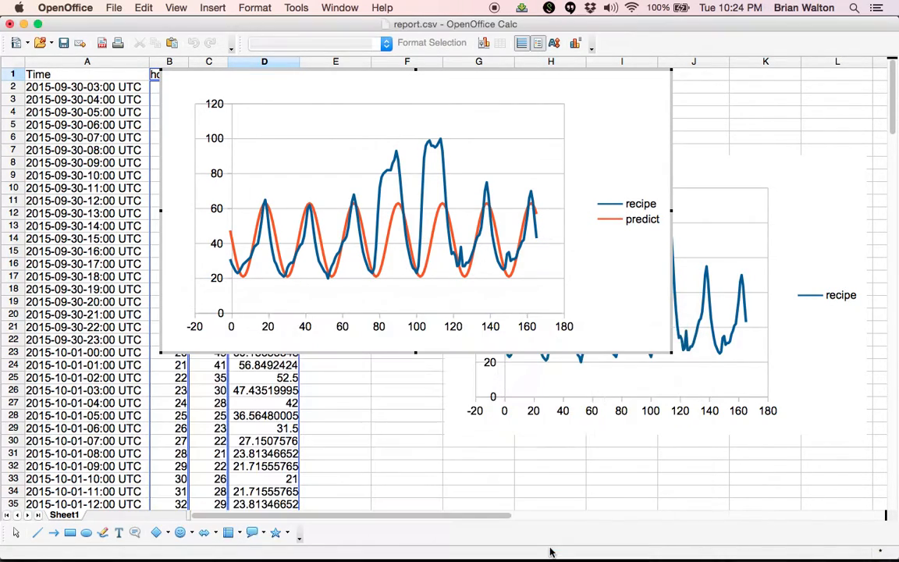